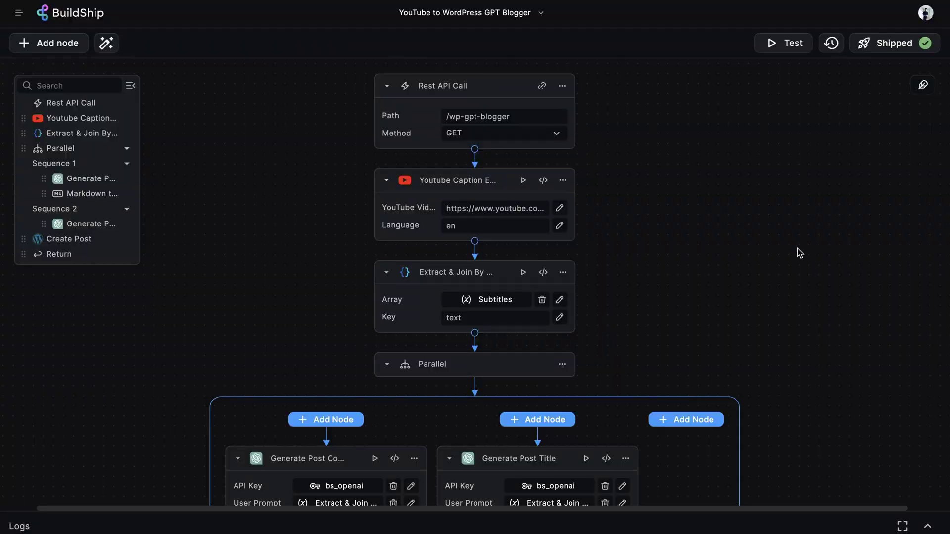
Step: Test the whole workflow and select the new WordPress post's URL in the OK (200) result
{"action": "scroll", "coordinate": [799, 252], "scroll_direction": "down", "scroll_amount": 5}
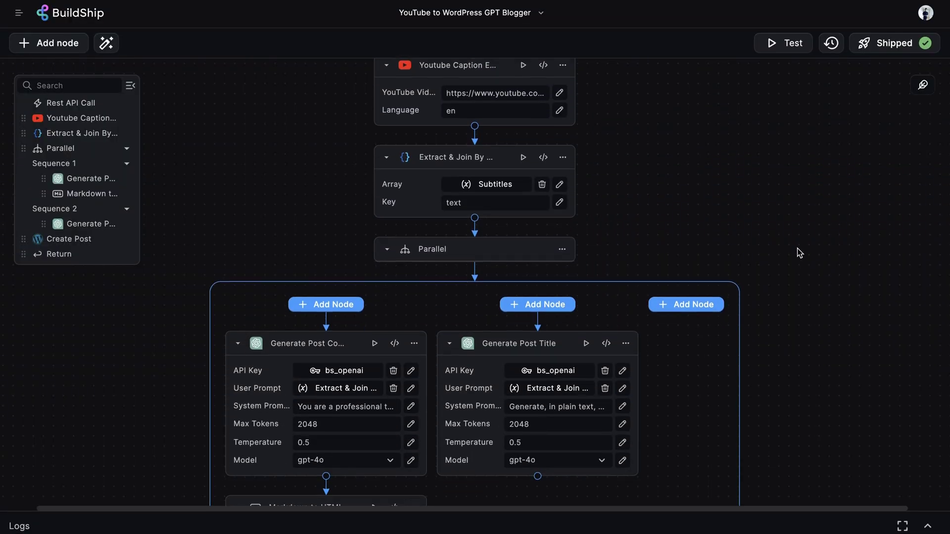
{"action": "scroll", "coordinate": [799, 252], "scroll_direction": "down", "scroll_amount": 10}
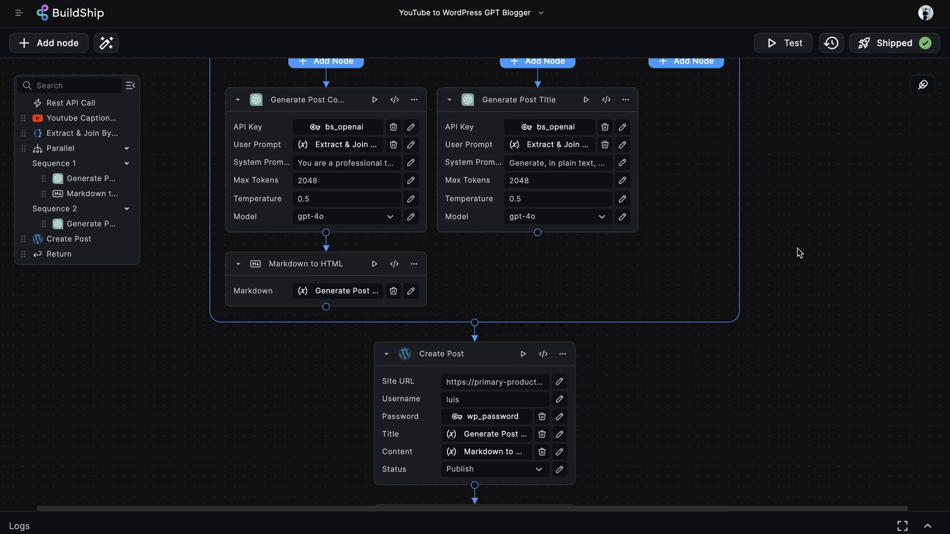
{"action": "scroll", "coordinate": [799, 253], "scroll_direction": "down", "scroll_amount": 6}
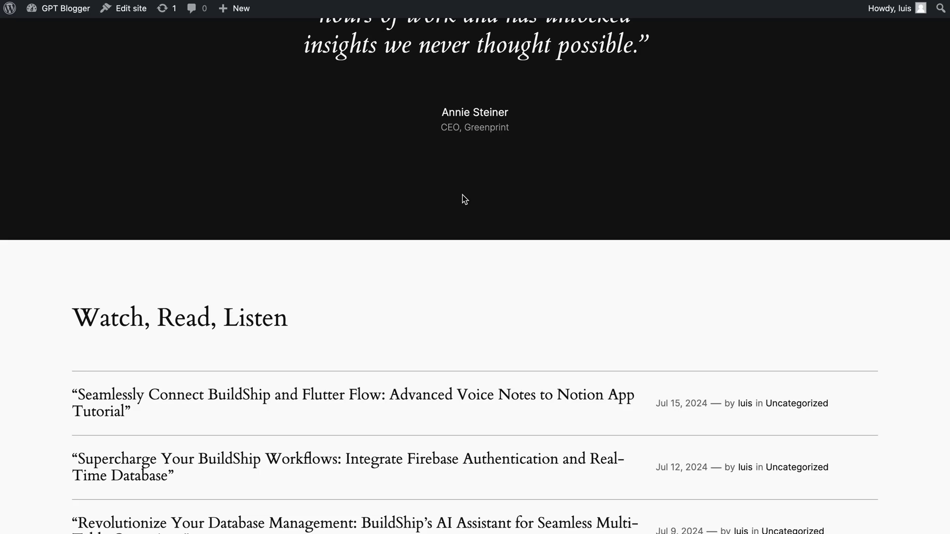
{"action": "scroll", "coordinate": [464, 199], "scroll_direction": "up", "scroll_amount": 1}
{"action": "scroll", "coordinate": [464, 199], "scroll_direction": "down", "scroll_amount": 4}
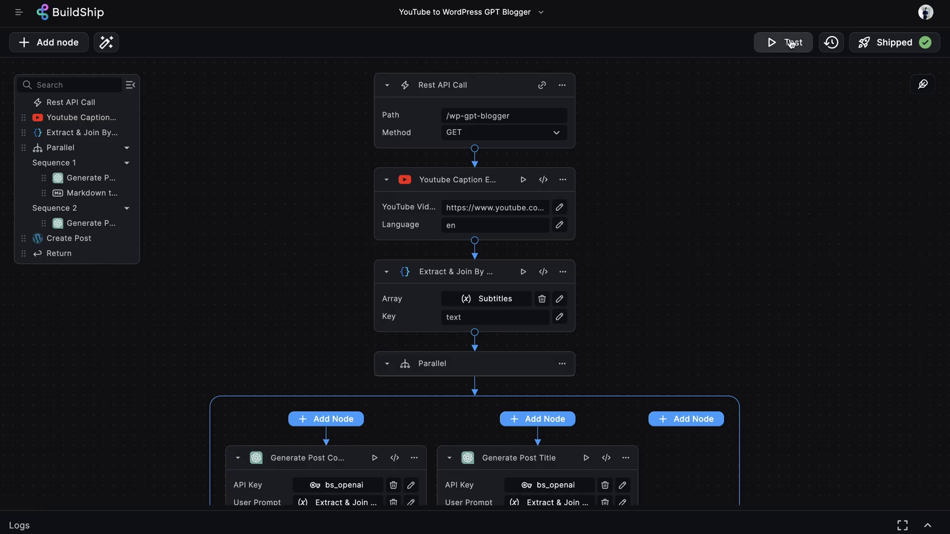
{"action": "left_click", "coordinate": [791, 43]}
{"action": "left_click", "coordinate": [732, 193]}
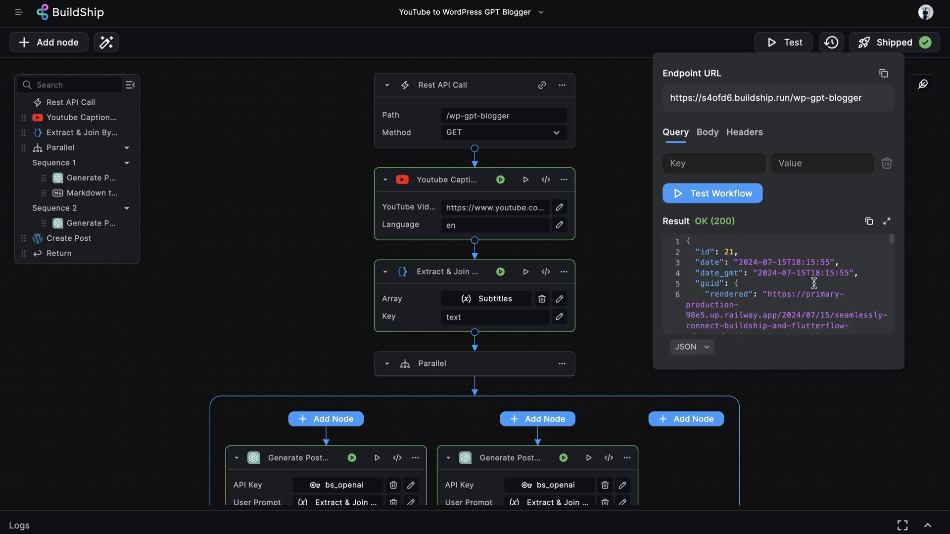
{"action": "scroll", "coordinate": [814, 282], "scroll_direction": "down", "scroll_amount": 2}
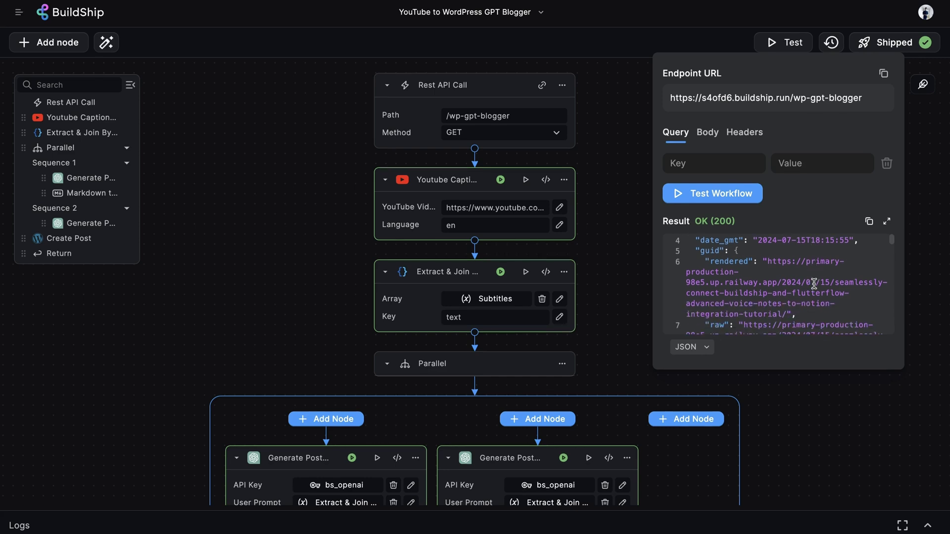
{"action": "left_click", "coordinate": [784, 315]}
{"action": "left_click_drag", "start_coordinate": [784, 315], "coordinate": [770, 261]}
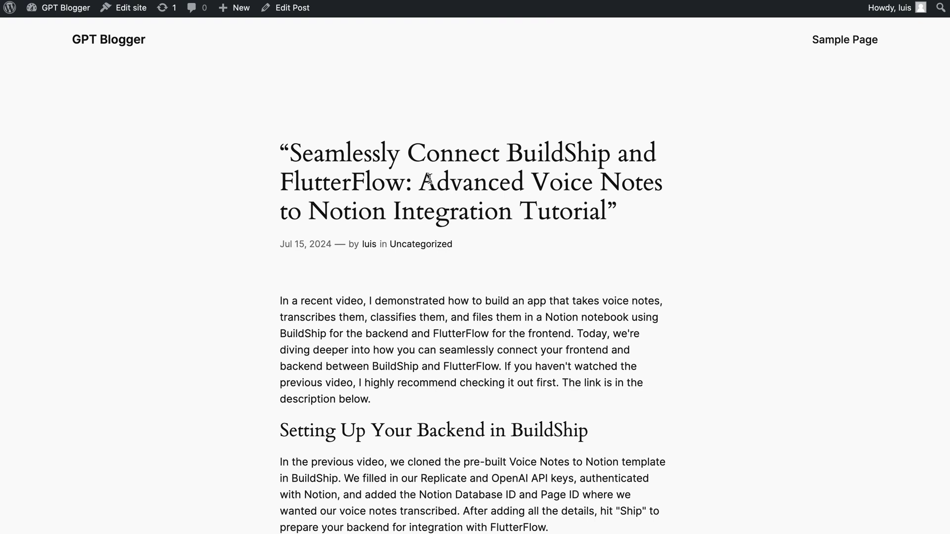
{"action": "triple_click", "coordinate": [475, 181]}
{"action": "scroll", "coordinate": [603, 347], "scroll_direction": "down", "scroll_amount": 3}
{"action": "scroll", "coordinate": [579, 294], "scroll_direction": "down", "scroll_amount": 20}
{"action": "scroll", "coordinate": [577, 291], "scroll_direction": "down", "scroll_amount": 13}
{"action": "scroll", "coordinate": [578, 291], "scroll_direction": "up", "scroll_amount": 3}
{"action": "scroll", "coordinate": [577, 290], "scroll_direction": "up", "scroll_amount": 9}
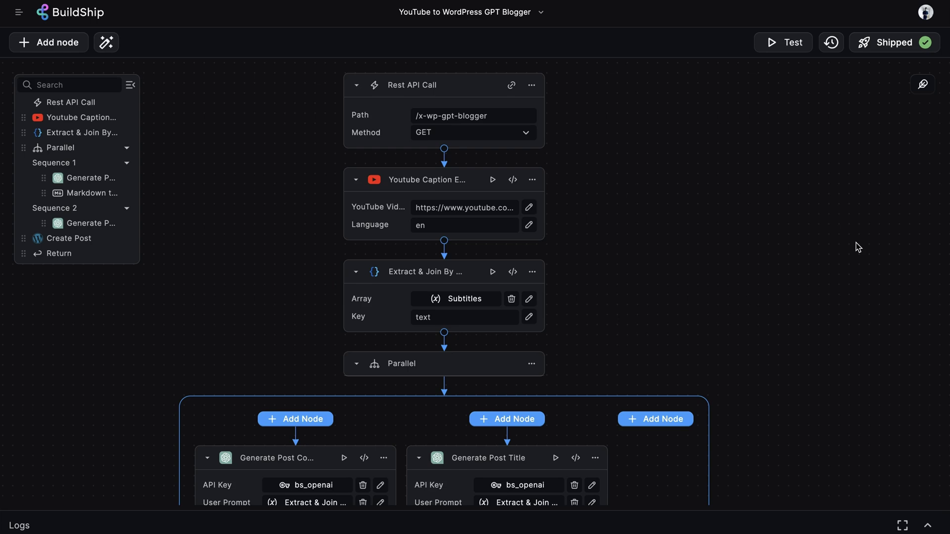
Step: Create a new flow from the YouTube to WordPress GPT Blogger template, found by searching 'Wordpress'
{"action": "left_click", "coordinate": [19, 14]}
{"action": "left_click", "coordinate": [89, 480]}
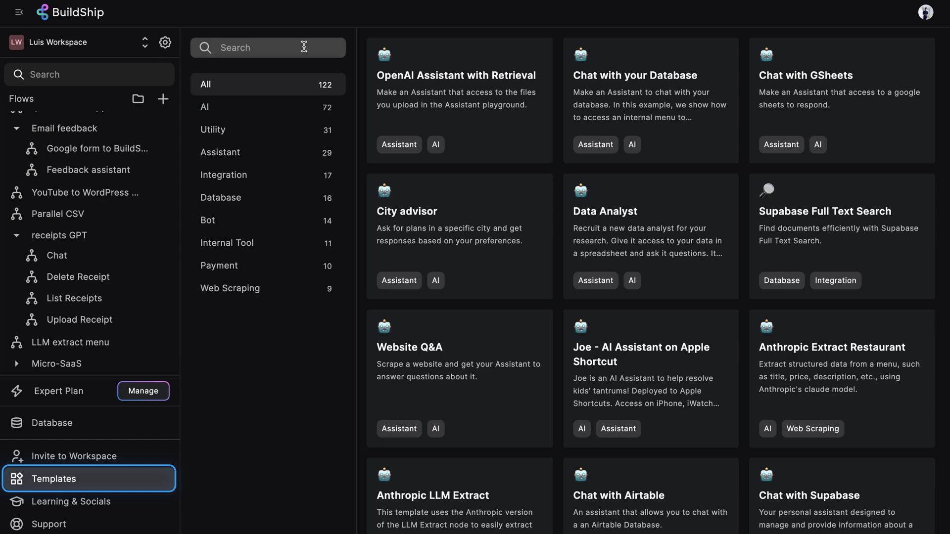
{"action": "left_click", "coordinate": [304, 47]}
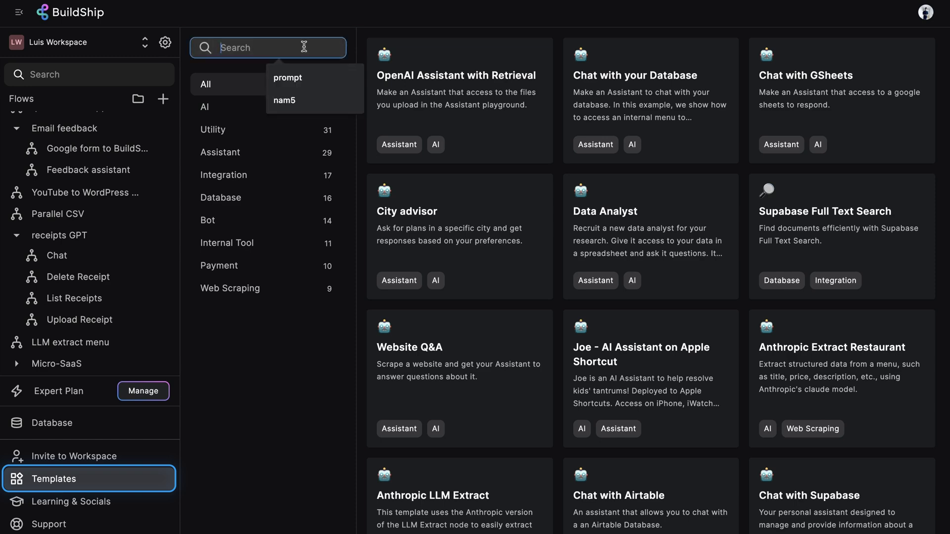
{"action": "type", "text": "Wordpress"}
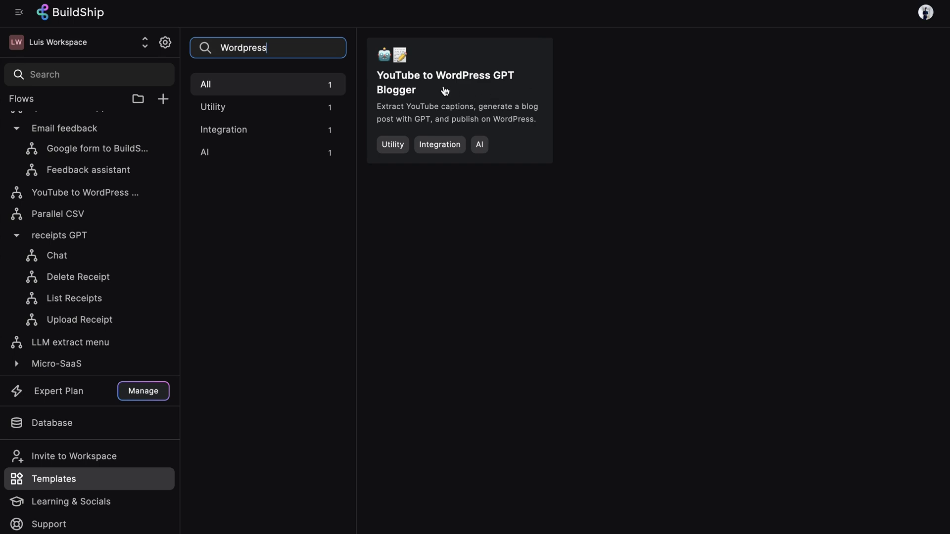
{"action": "left_click", "coordinate": [467, 88]}
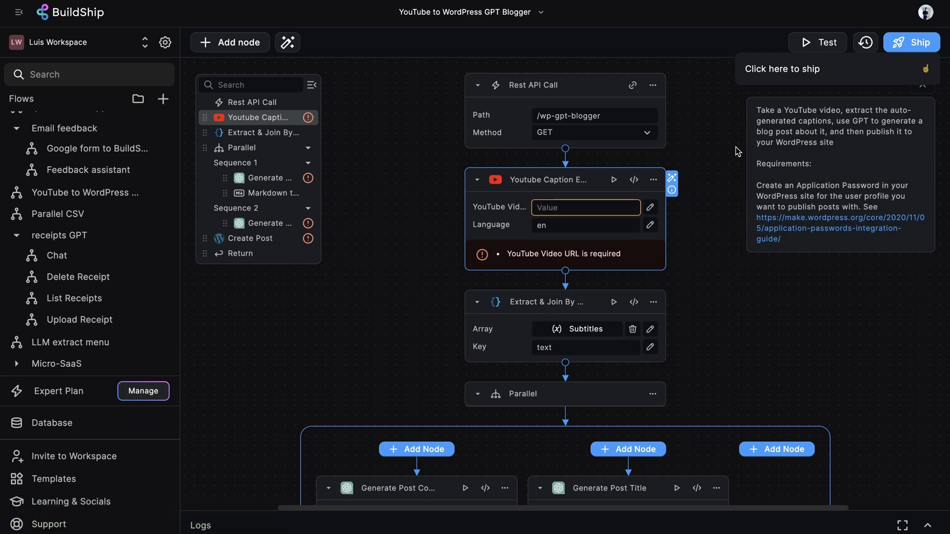
{"action": "scroll", "coordinate": [742, 260], "scroll_direction": "down", "scroll_amount": 6}
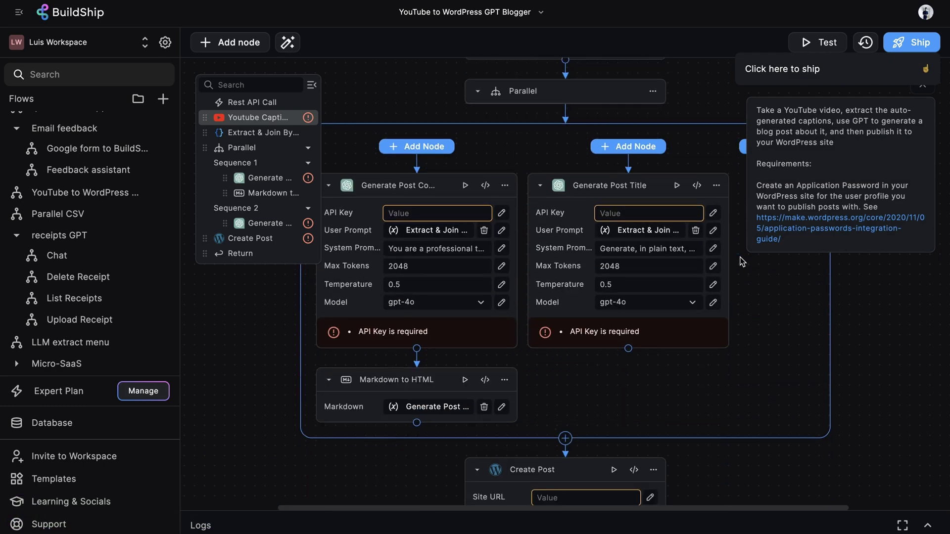
{"action": "scroll", "coordinate": [742, 261], "scroll_direction": "down", "scroll_amount": 5}
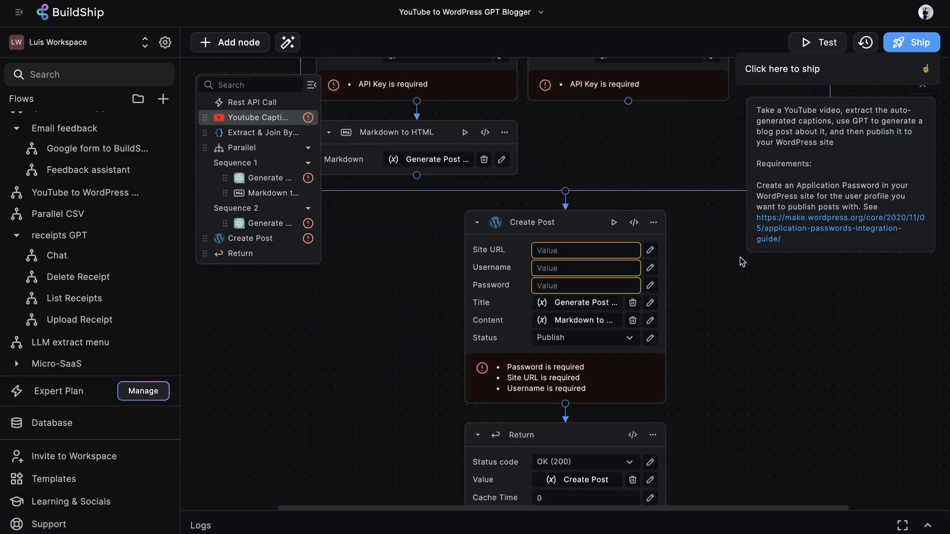
{"action": "scroll", "coordinate": [742, 261], "scroll_direction": "up", "scroll_amount": 10}
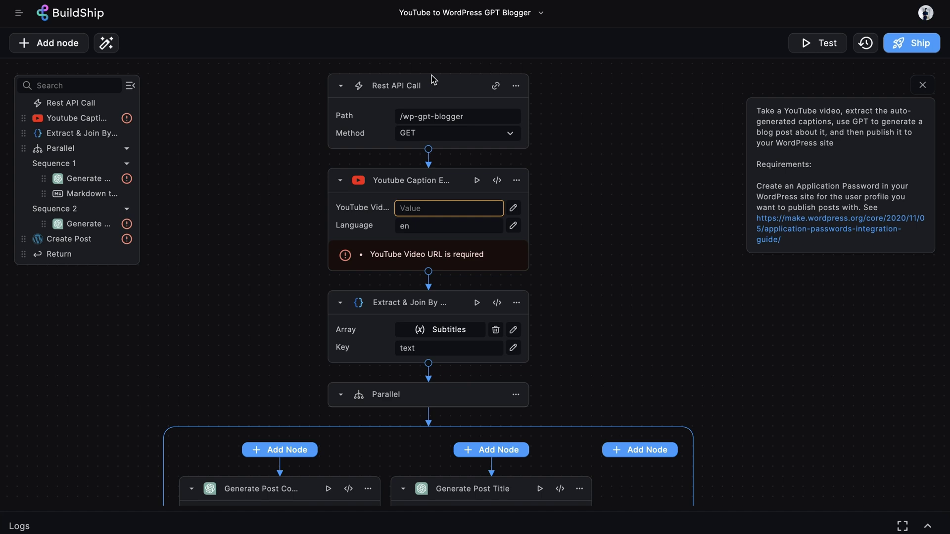
{"action": "left_click", "coordinate": [432, 79]}
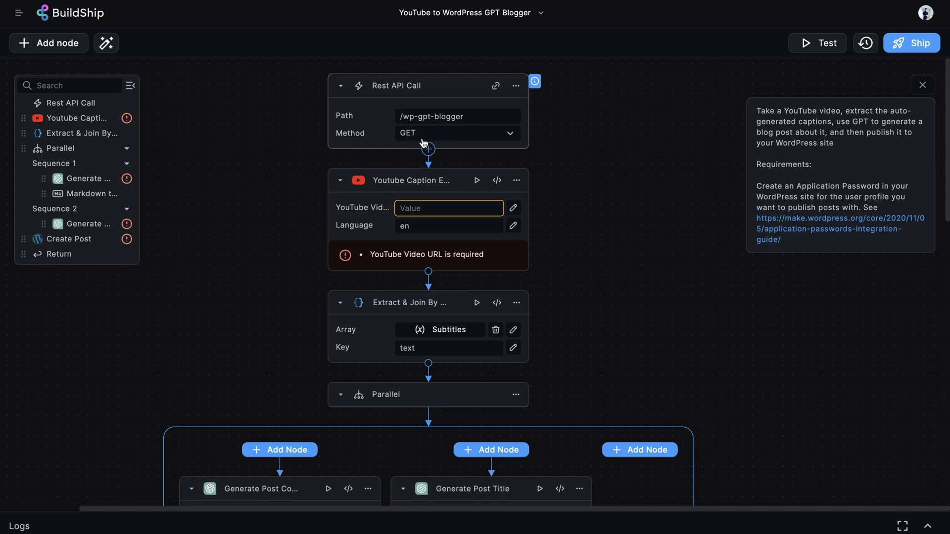
{"action": "left_click", "coordinate": [479, 139]}
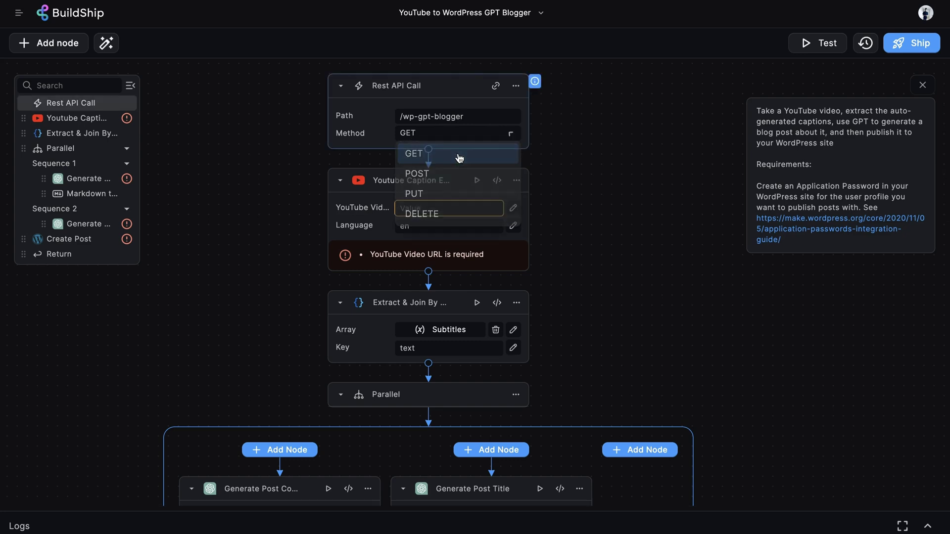
{"action": "left_click", "coordinate": [471, 153]}
{"action": "scroll", "coordinate": [470, 150], "scroll_direction": "down", "scroll_amount": 3}
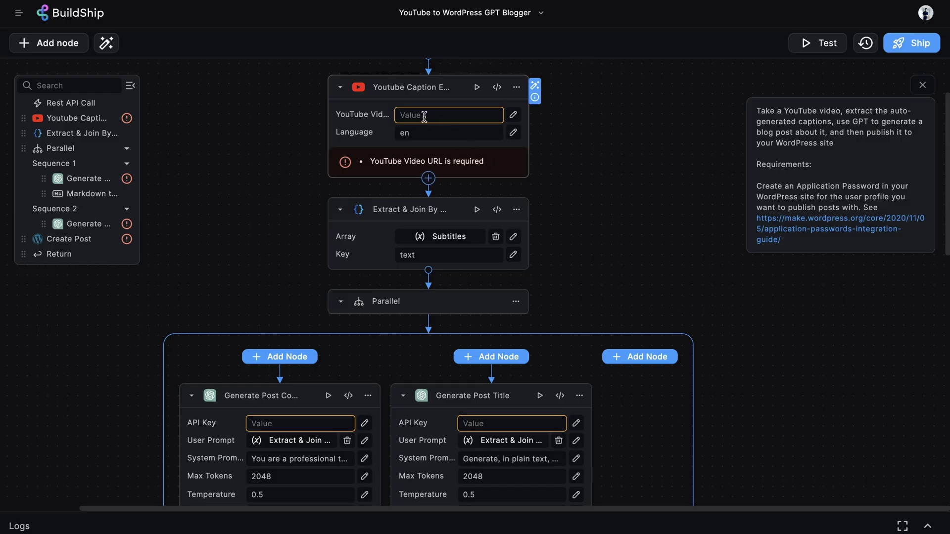
{"action": "left_click", "coordinate": [444, 114]}
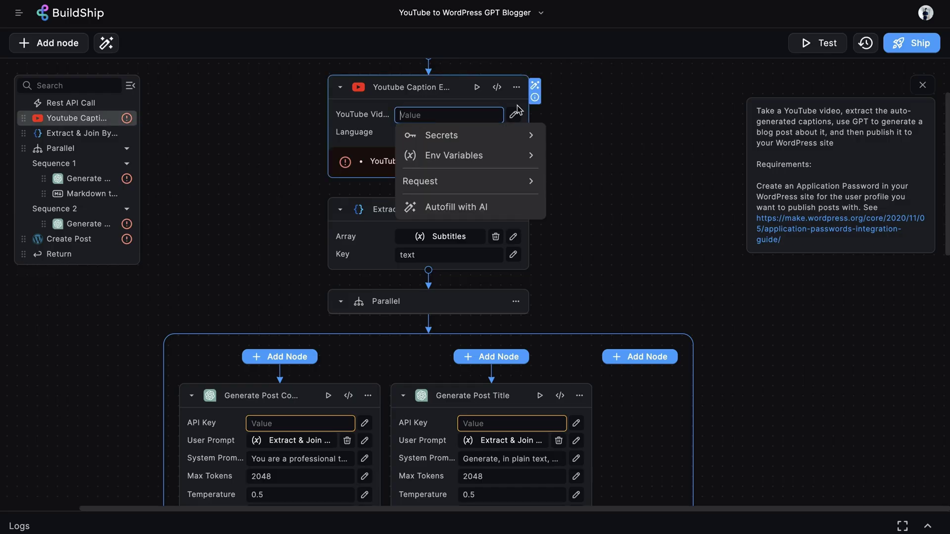
Step: Paste the copied YouTube video link into the YouTube Caption node's YouTube Video field
{"action": "key", "text": "ctrl+v"}
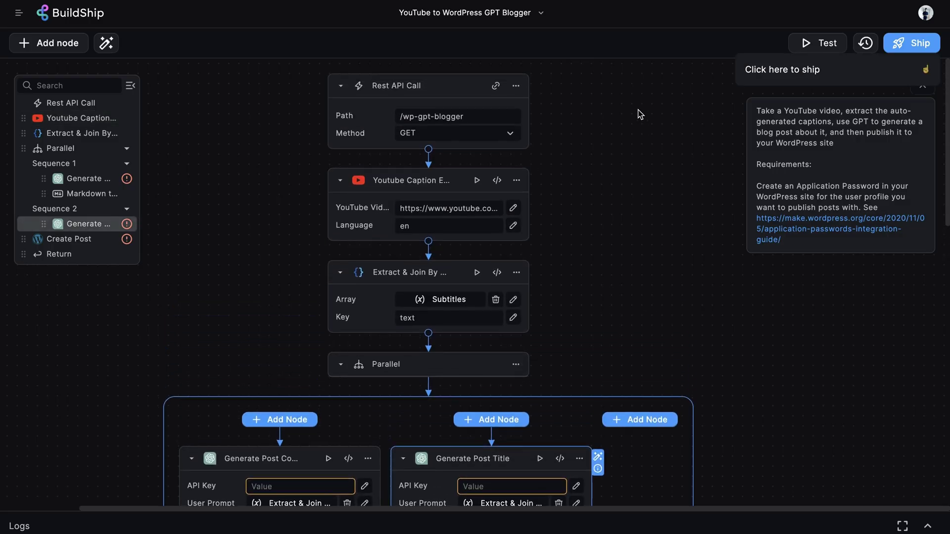
{"action": "scroll", "coordinate": [646, 190], "scroll_direction": "down", "scroll_amount": 5}
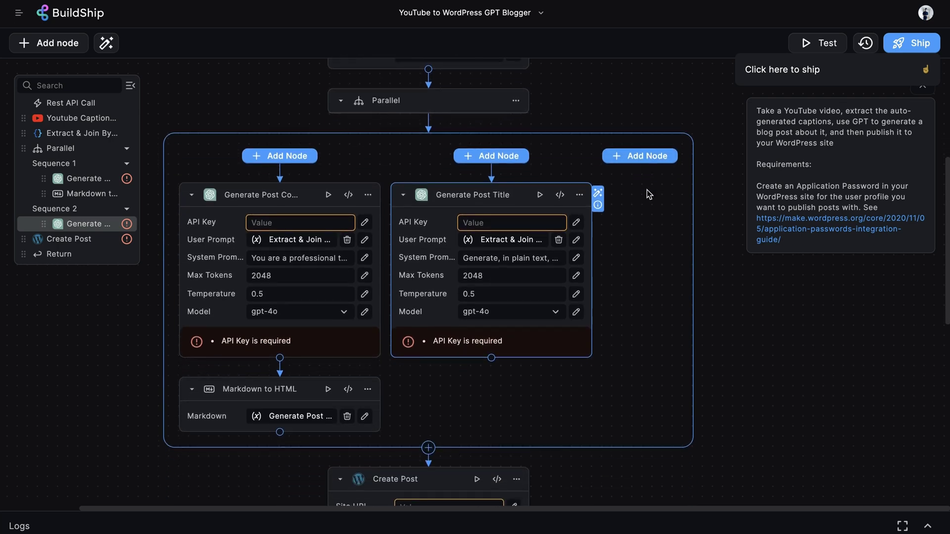
{"action": "scroll", "coordinate": [646, 193], "scroll_direction": "up", "scroll_amount": 5}
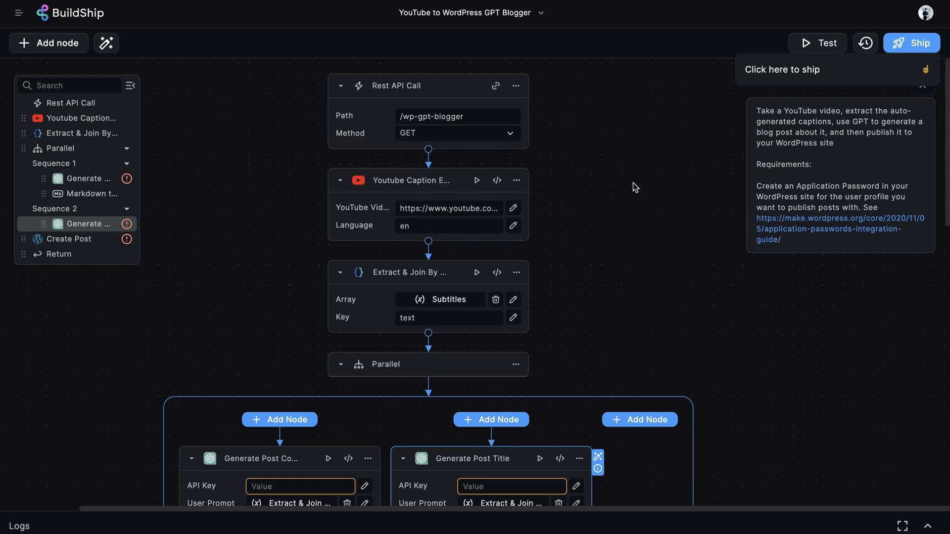
Step: Test the caption node with the new YouTube video URL, re-pasting the URL and rerunning it
{"action": "left_click", "coordinate": [477, 181]}
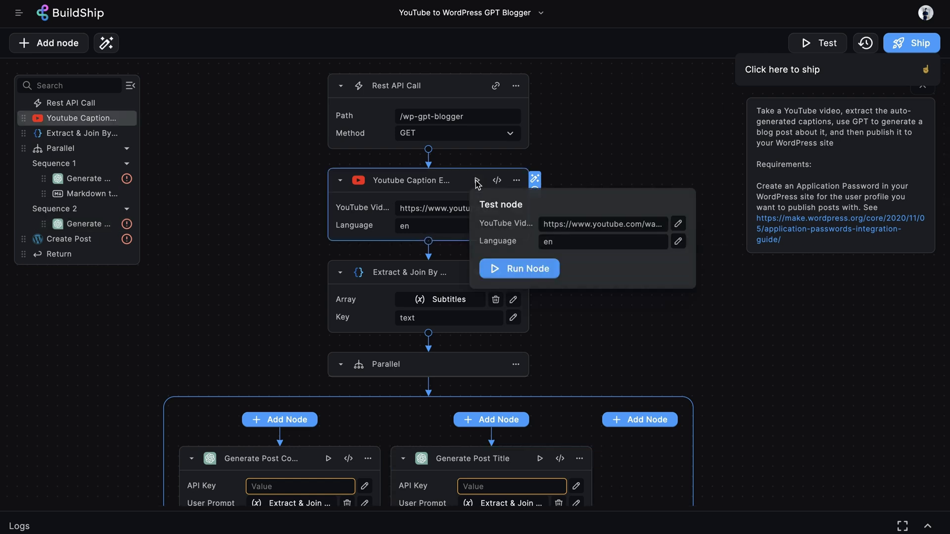
{"action": "left_click", "coordinate": [570, 221]}
{"action": "key", "text": "ctrl+c"}
{"action": "key", "text": "BackSpace"}
{"action": "key", "text": "ctrl+v"}
{"action": "left_click", "coordinate": [609, 206]}
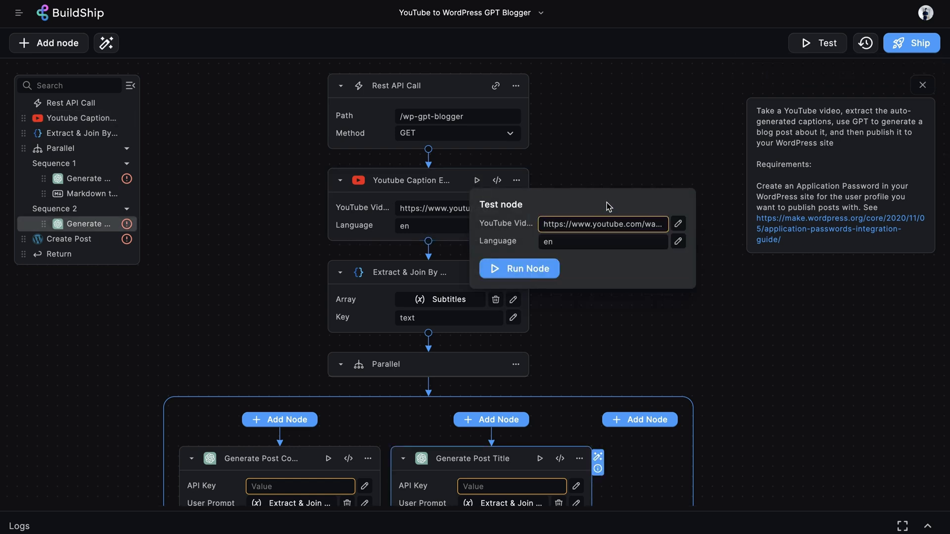
{"action": "left_click", "coordinate": [532, 270]}
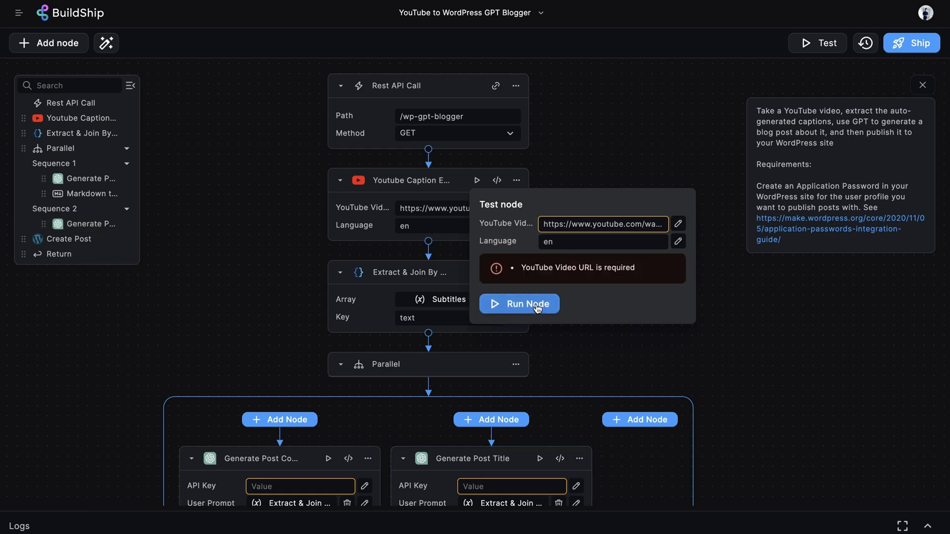
{"action": "left_click", "coordinate": [577, 226]}
{"action": "key", "text": "ctrl+a"}
{"action": "key", "text": "ctrl+x"}
{"action": "key", "text": "ctrl+v"}
{"action": "left_click", "coordinate": [597, 210]}
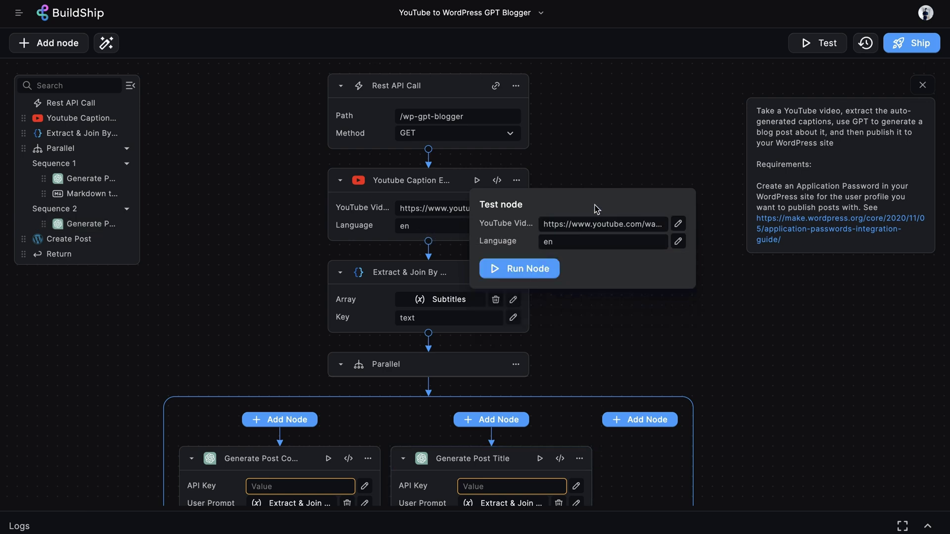
{"action": "left_click", "coordinate": [534, 269]}
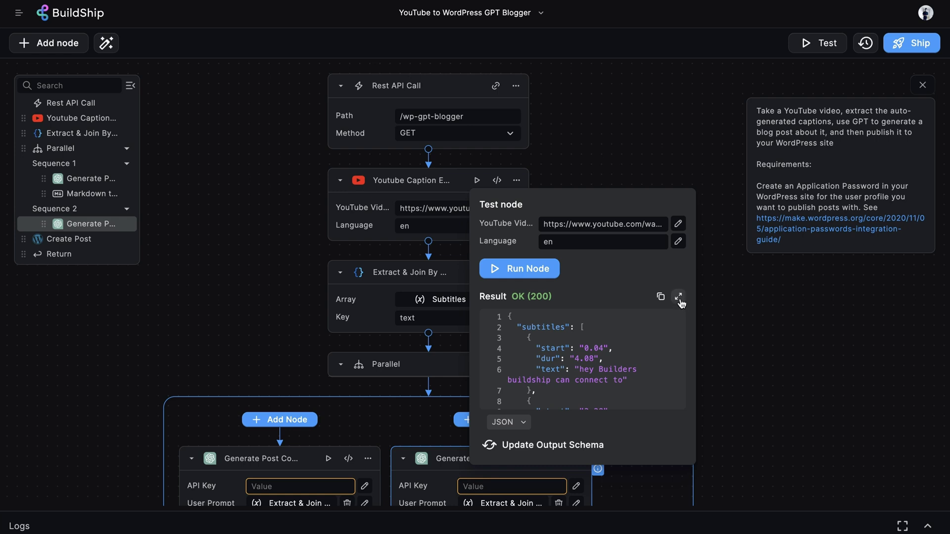
Step: Expand the subtitles result, select the first caption's text entry, then close the expanded view
{"action": "left_click", "coordinate": [679, 297]}
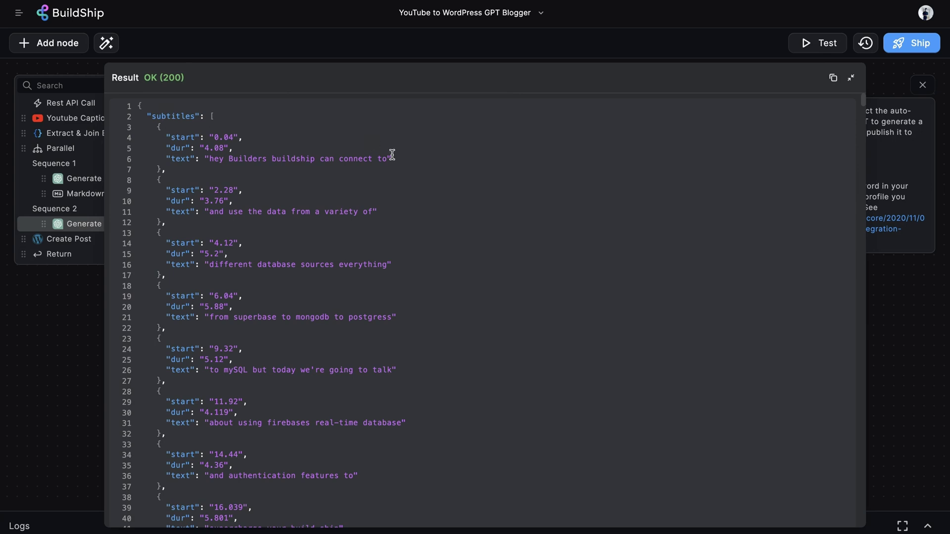
{"action": "left_click_drag", "start_coordinate": [403, 159], "coordinate": [232, 164]}
{"action": "scroll", "coordinate": [388, 189], "scroll_direction": "down", "scroll_amount": 5}
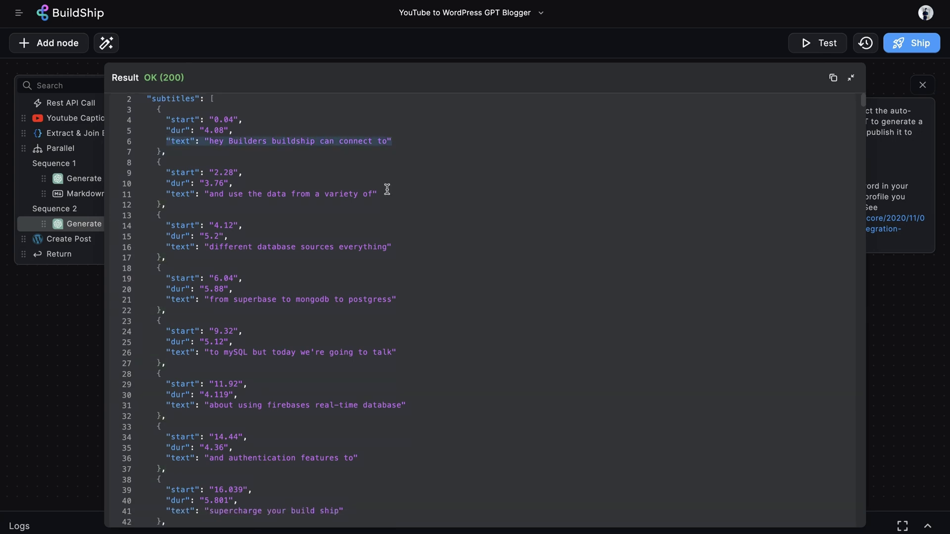
{"action": "scroll", "coordinate": [202, 116], "scroll_direction": "up", "scroll_amount": 5}
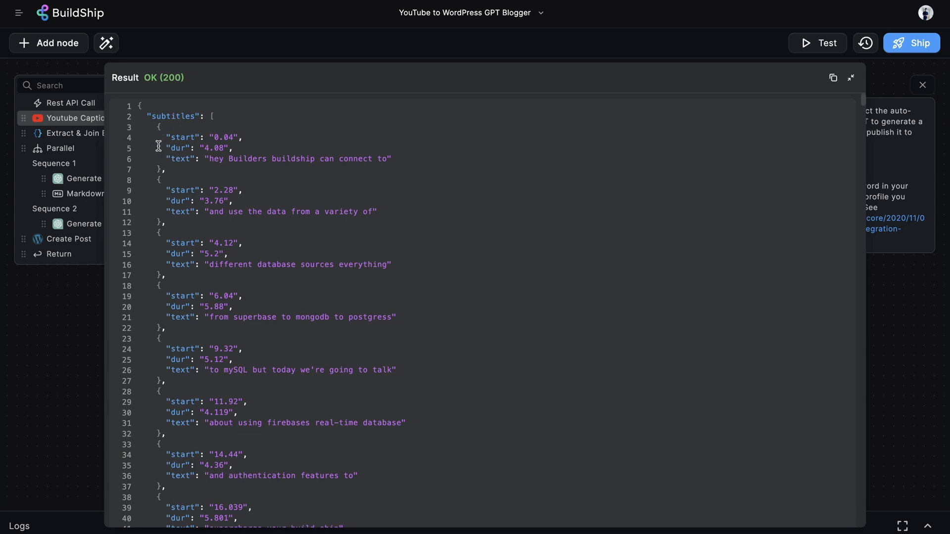
{"action": "left_click", "coordinate": [261, 142]}
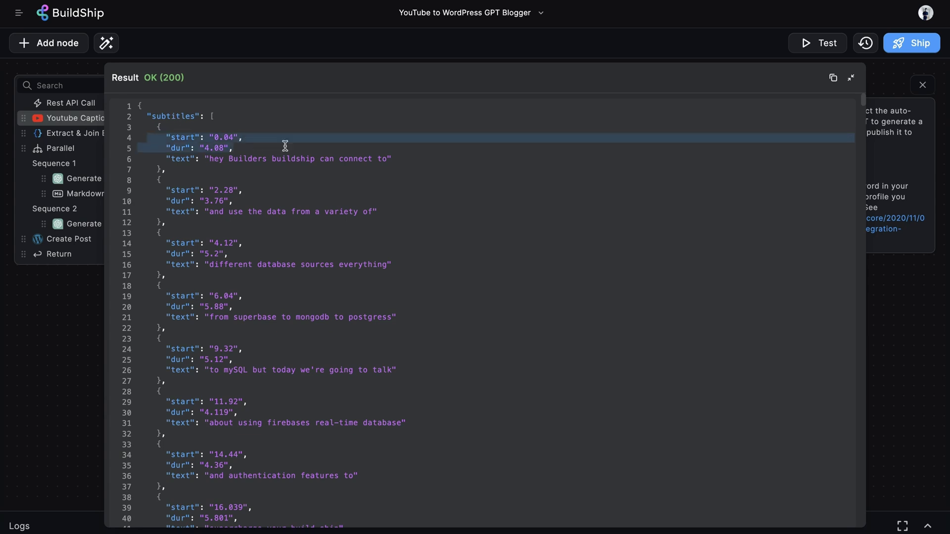
{"action": "left_click_drag", "start_coordinate": [162, 158], "coordinate": [394, 150]}
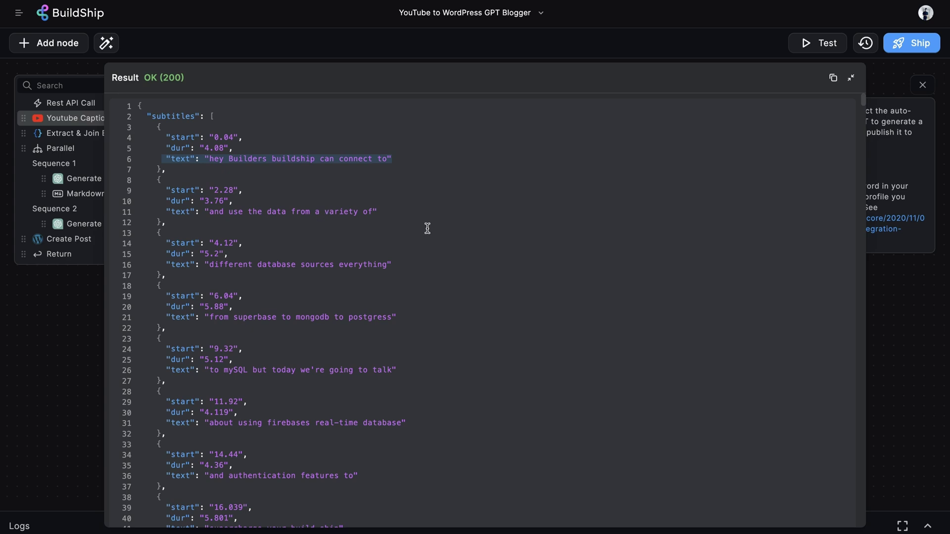
{"action": "key", "text": "Escape"}
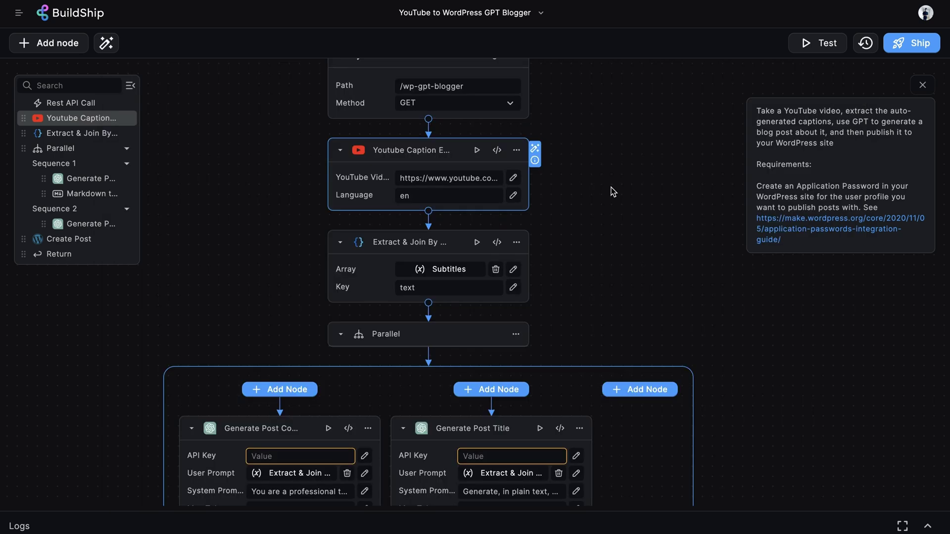
Step: Run the Extract & Join node test with the pasted subtitles JSON as array and Key 'text'
{"action": "left_click", "coordinate": [418, 242]}
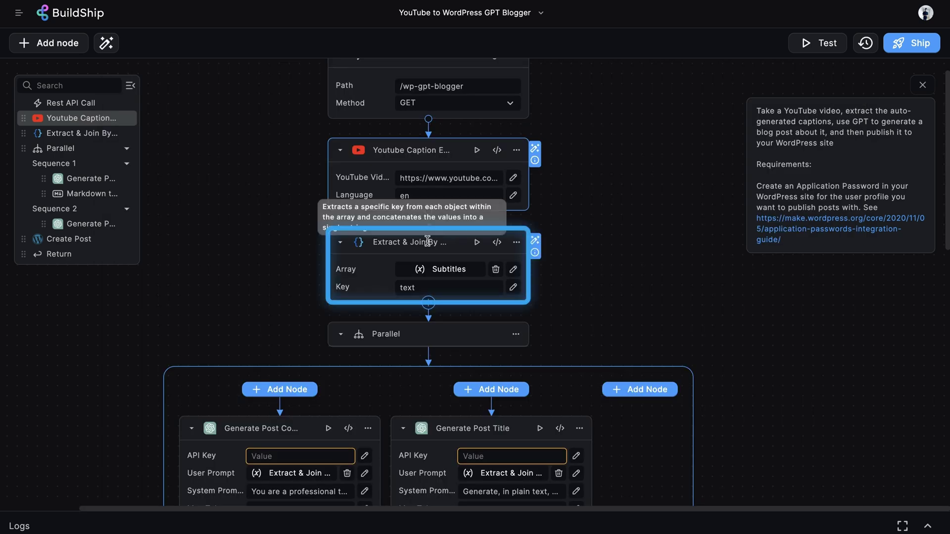
{"action": "left_click", "coordinate": [589, 215]}
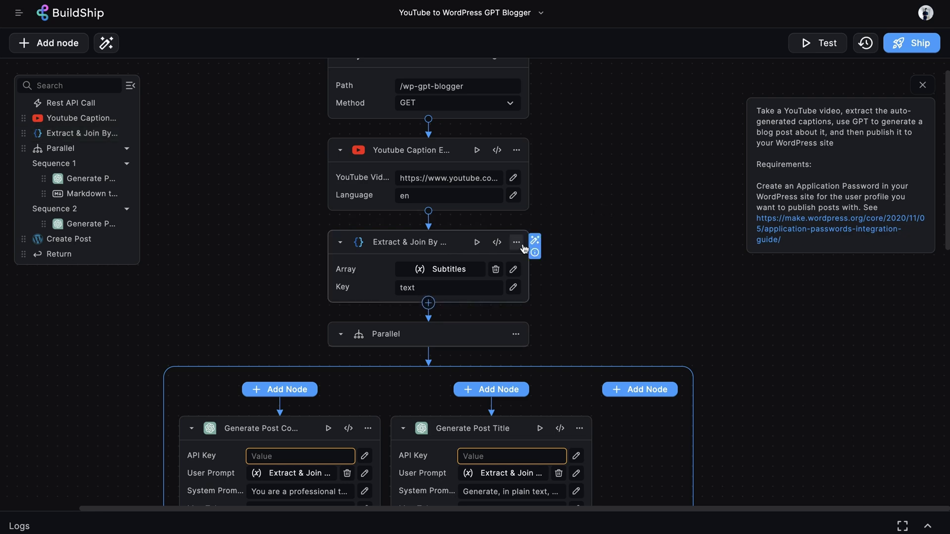
{"action": "left_click", "coordinate": [477, 244]}
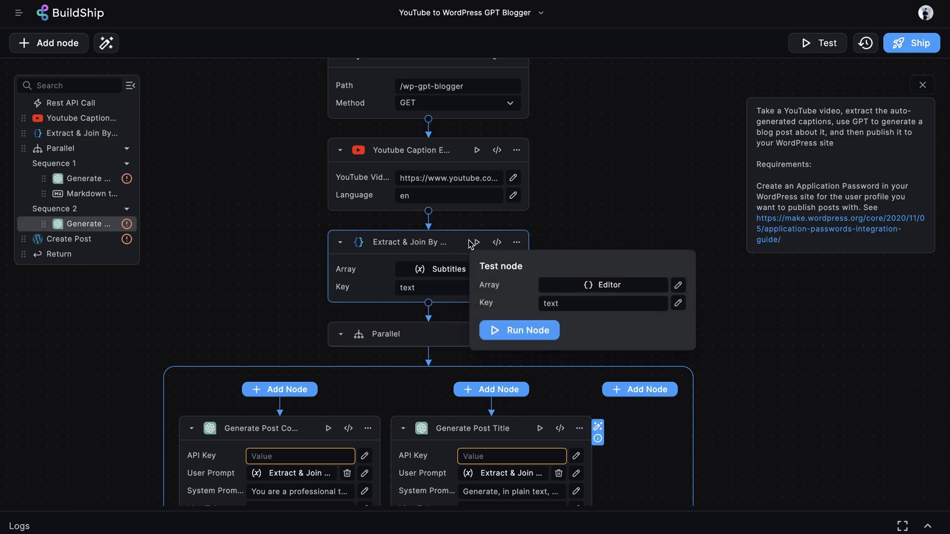
{"action": "left_click", "coordinate": [601, 285]}
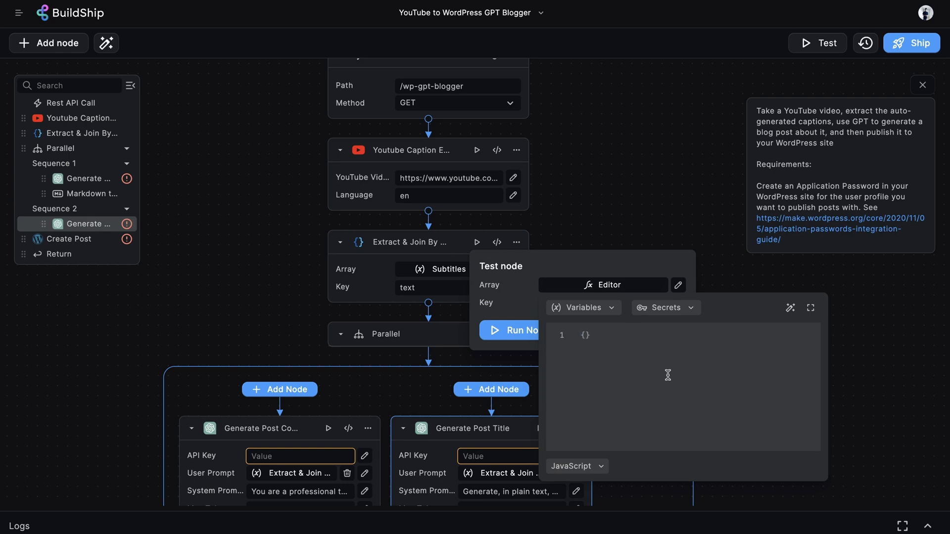
{"action": "key", "text": "ctrl+v"}
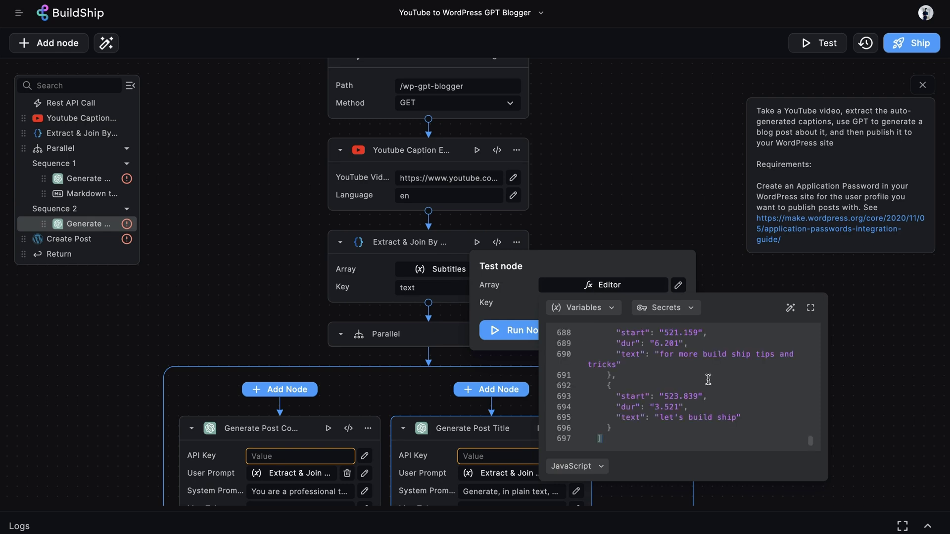
{"action": "left_click", "coordinate": [601, 262]}
{"action": "left_click", "coordinate": [578, 300]}
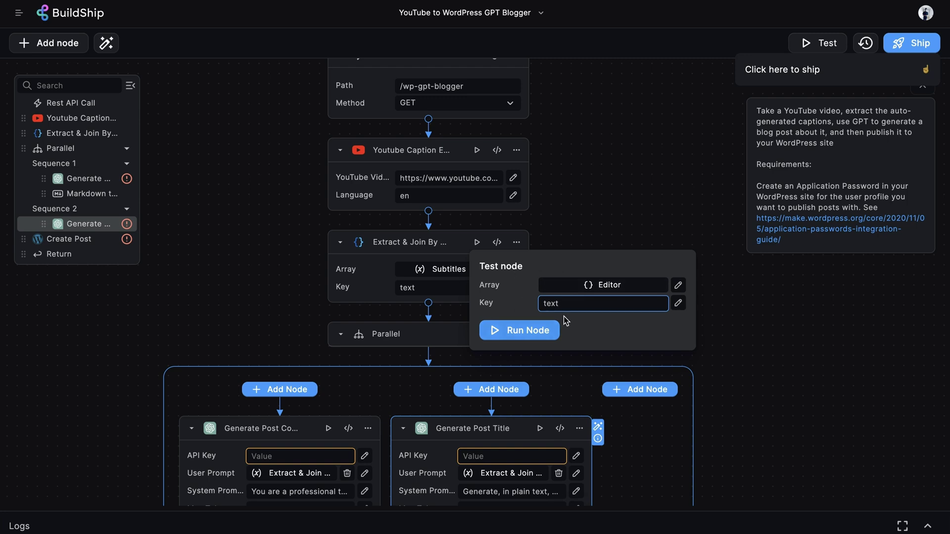
{"action": "left_click", "coordinate": [545, 330]}
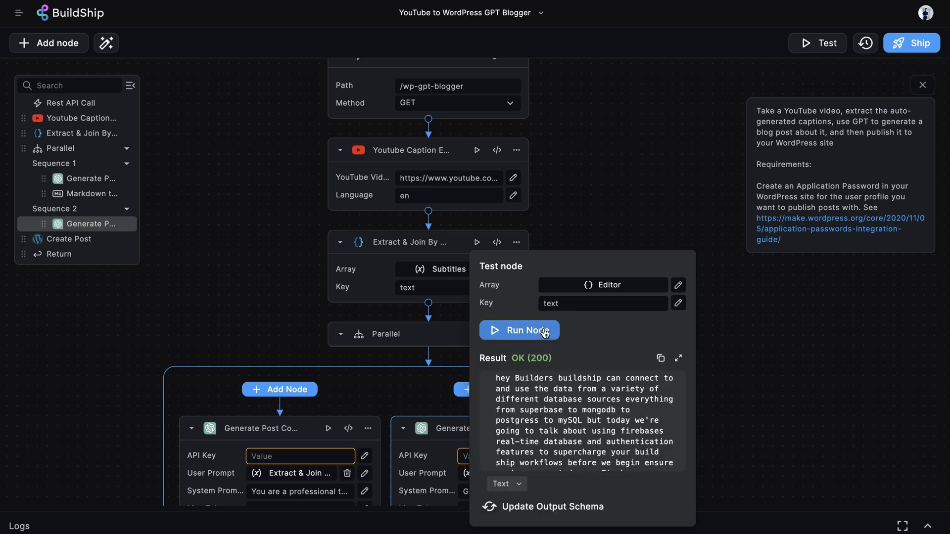
{"action": "scroll", "coordinate": [623, 429], "scroll_direction": "down", "scroll_amount": 1}
{"action": "scroll", "coordinate": [623, 429], "scroll_direction": "up", "scroll_amount": 1}
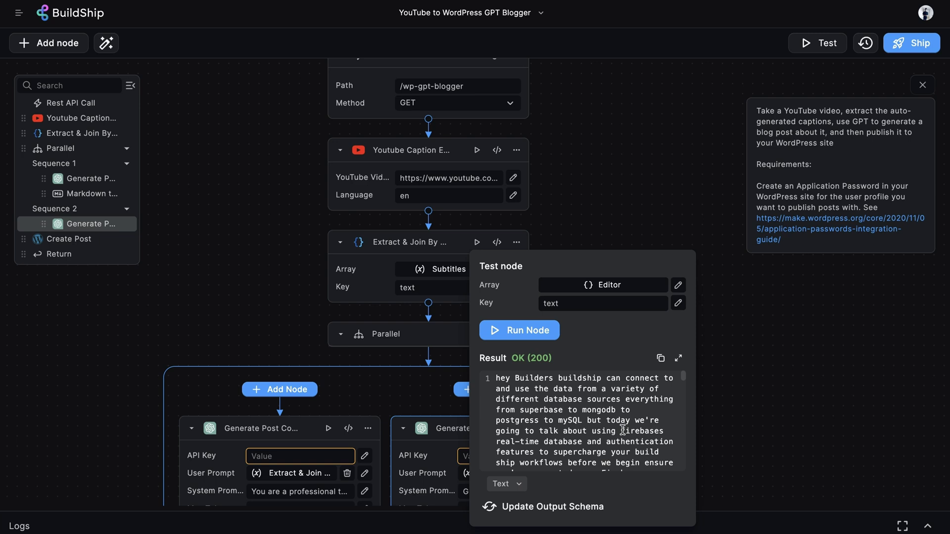
{"action": "left_click", "coordinate": [622, 429]}
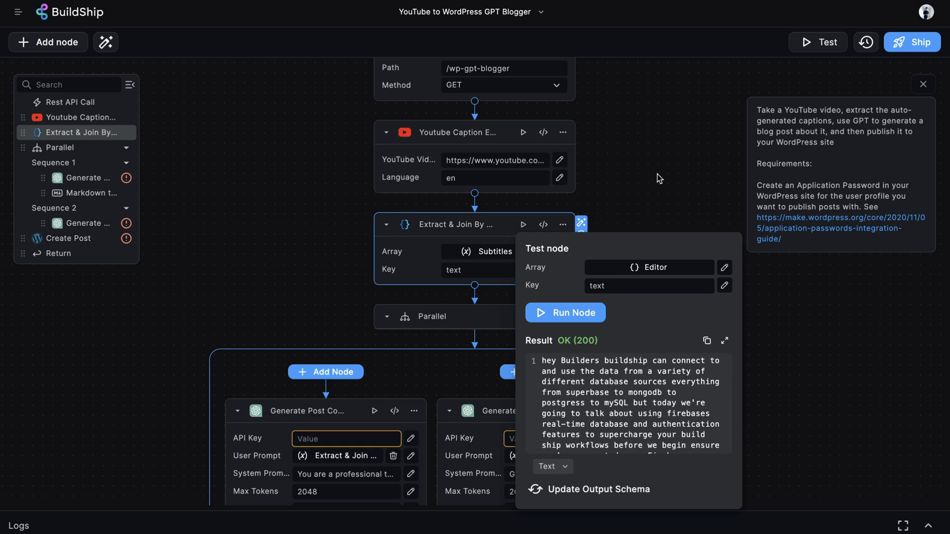
Step: Close the node test panel and scroll down to the parallel Generate Post Content and Title nodes
{"action": "left_click", "coordinate": [657, 173]}
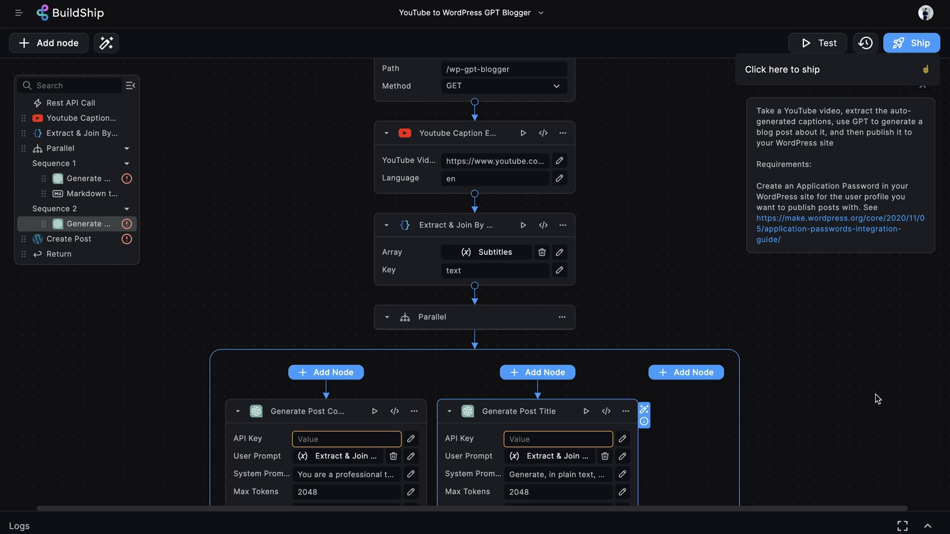
{"action": "scroll", "coordinate": [875, 399], "scroll_direction": "down", "scroll_amount": 4}
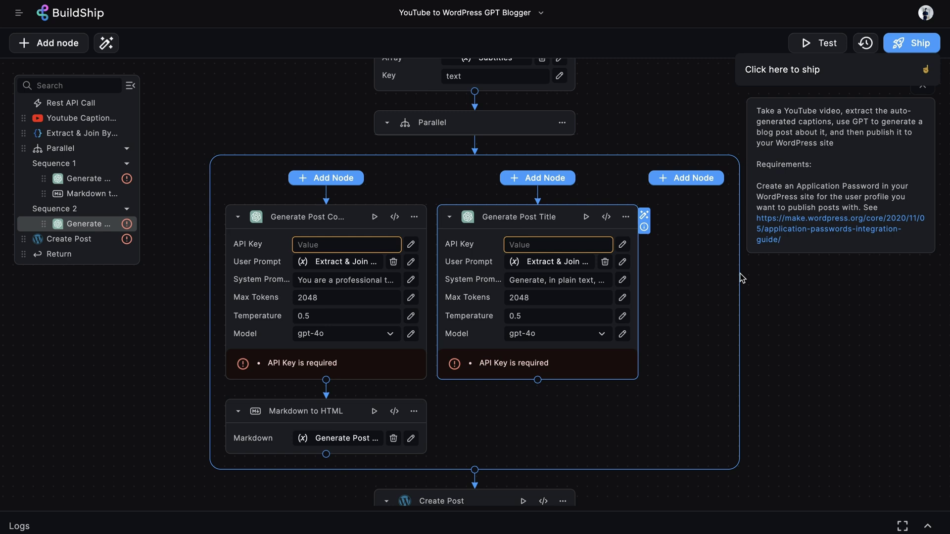
Step: Set the API Key of both Generate Post Content and Generate Post Title to the bs_openai secret
{"action": "left_click", "coordinate": [355, 245]}
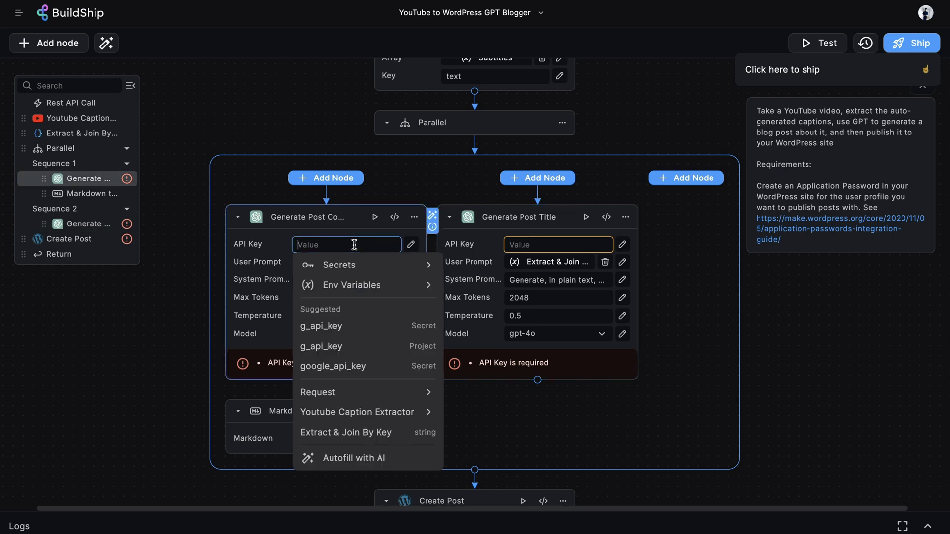
{"action": "left_click", "coordinate": [368, 264]}
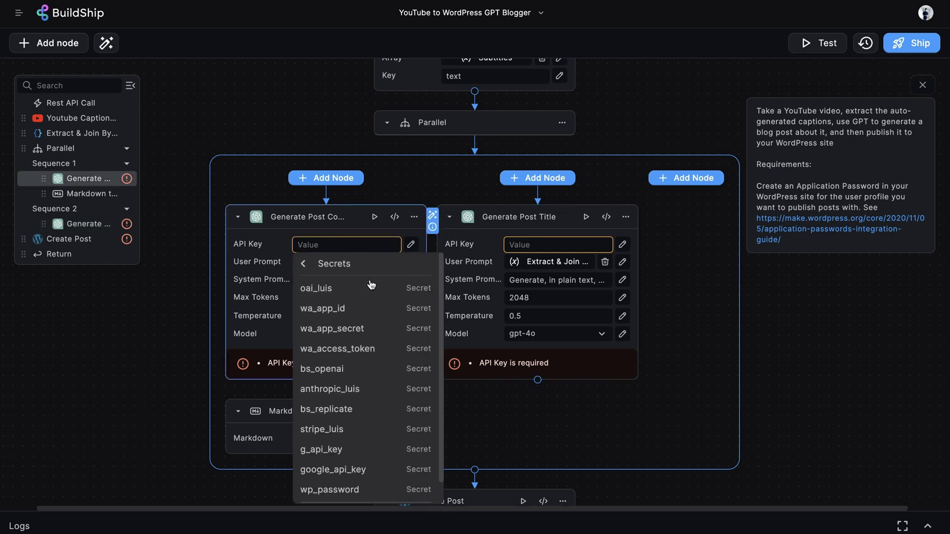
{"action": "scroll", "coordinate": [371, 390], "scroll_direction": "down", "scroll_amount": 1}
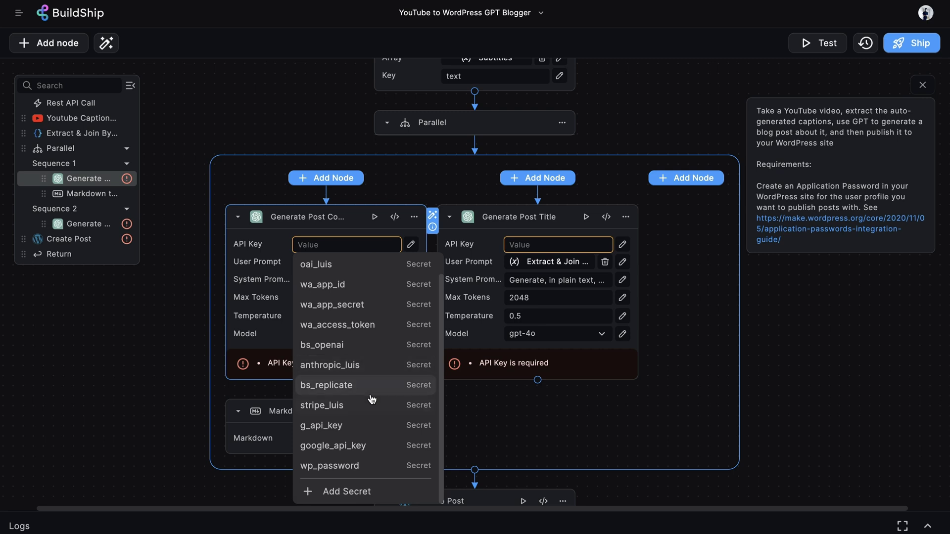
{"action": "left_click", "coordinate": [349, 345]}
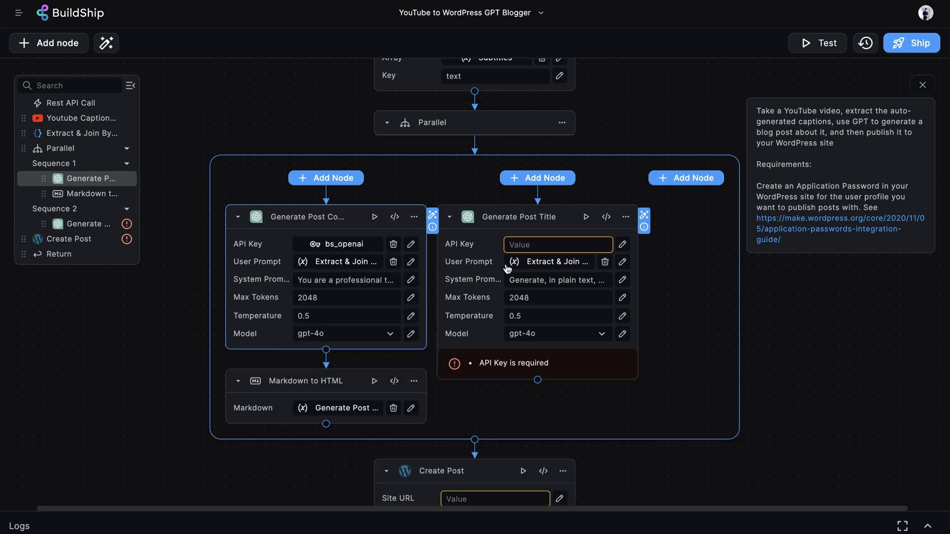
{"action": "left_click", "coordinate": [554, 246]}
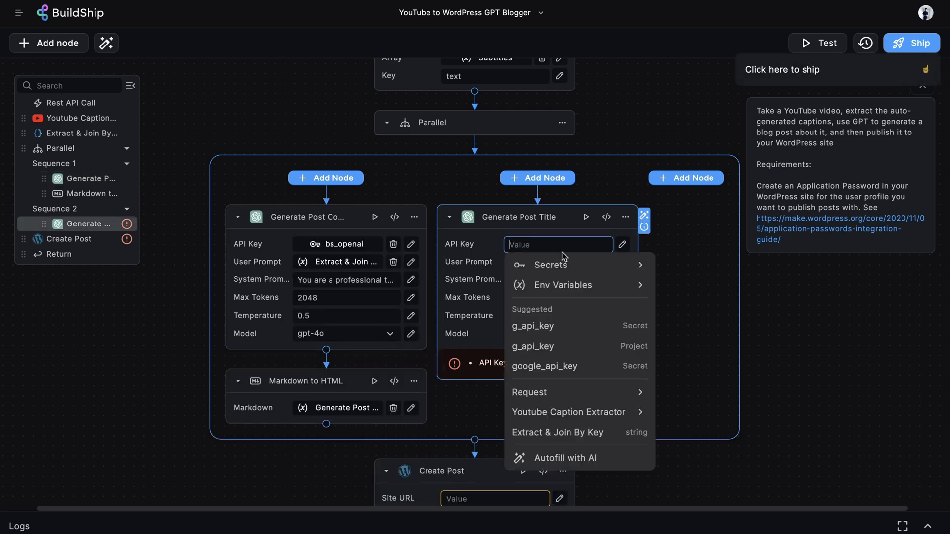
{"action": "left_click", "coordinate": [582, 267]}
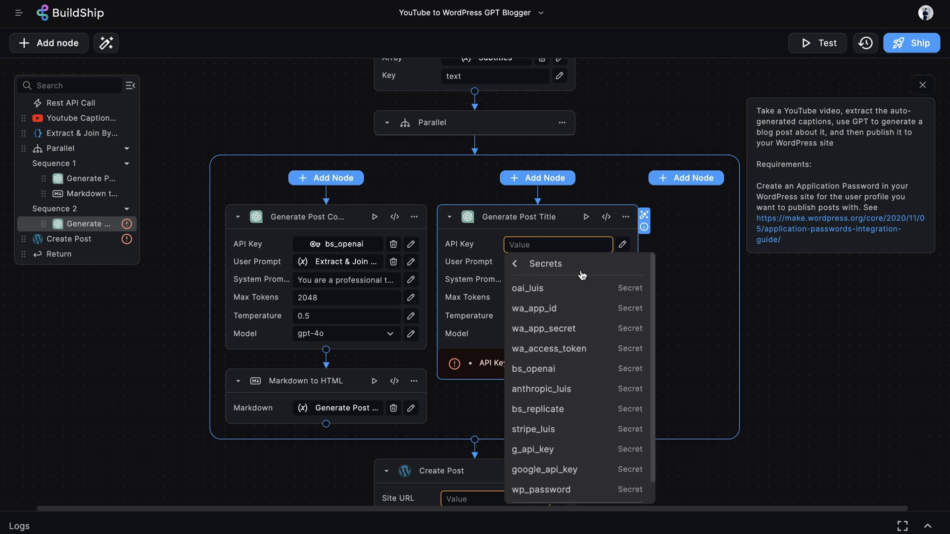
{"action": "left_click", "coordinate": [545, 368]}
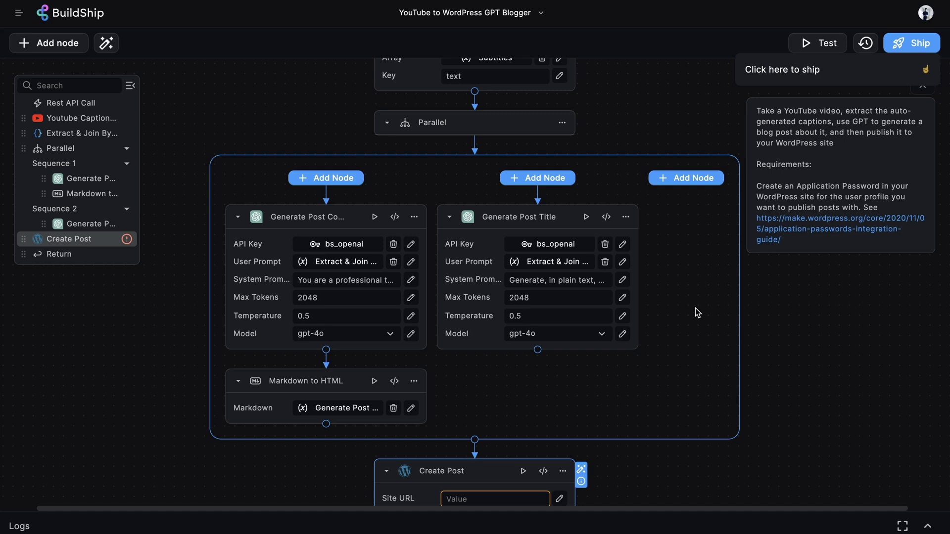
Step: Open the Secret Manager from the title API Key editor's secrets list
{"action": "left_click", "coordinate": [622, 244]}
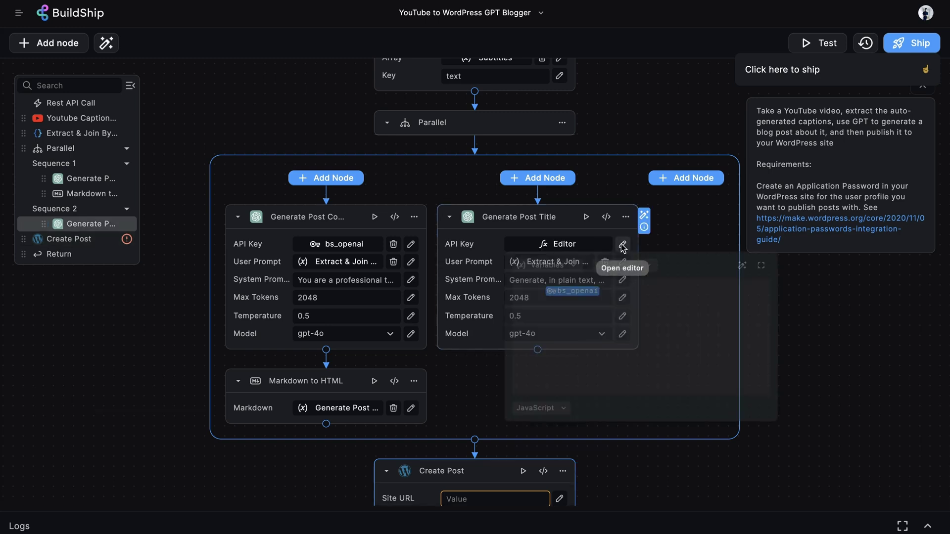
{"action": "left_click", "coordinate": [640, 268]}
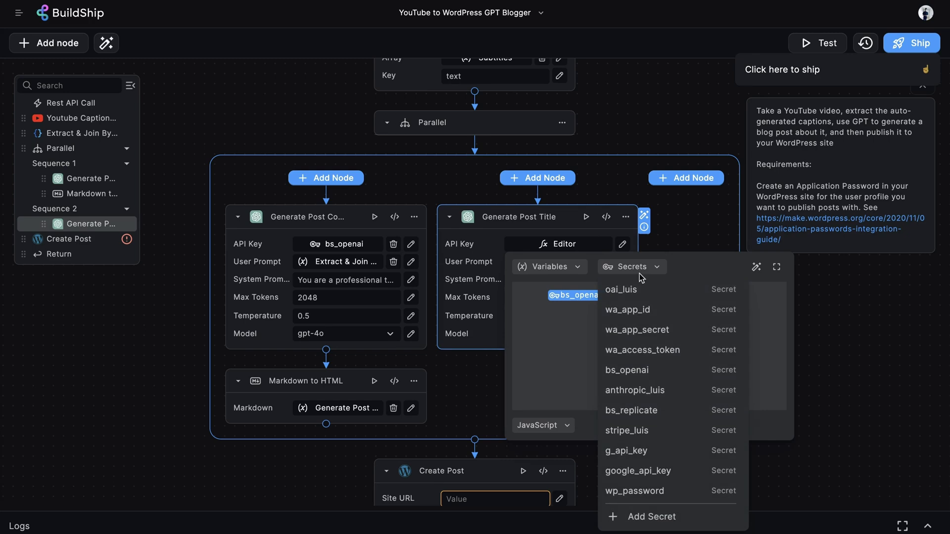
{"action": "left_click", "coordinate": [654, 518]}
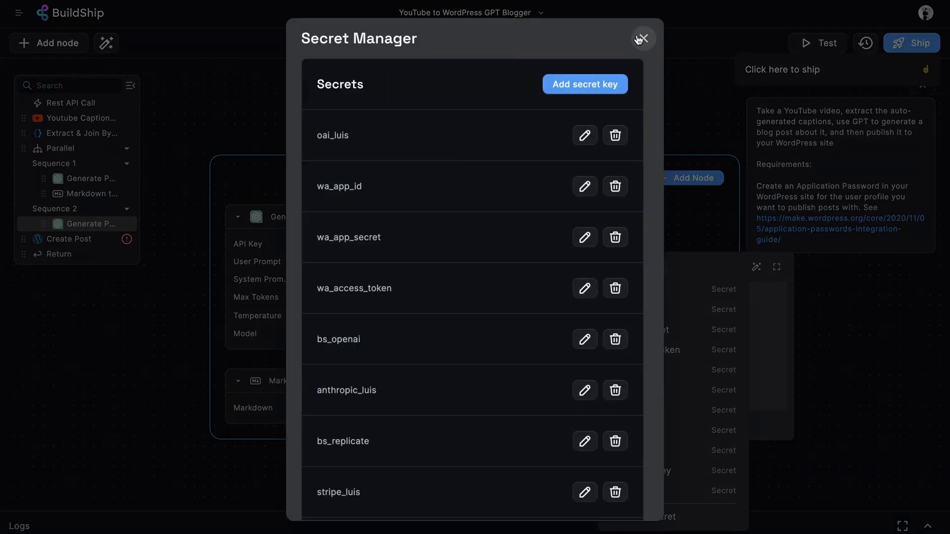
Step: Dismiss the Secret Manager, returning to both Generate Post nodes using bs_openai
{"action": "left_click", "coordinate": [673, 67]}
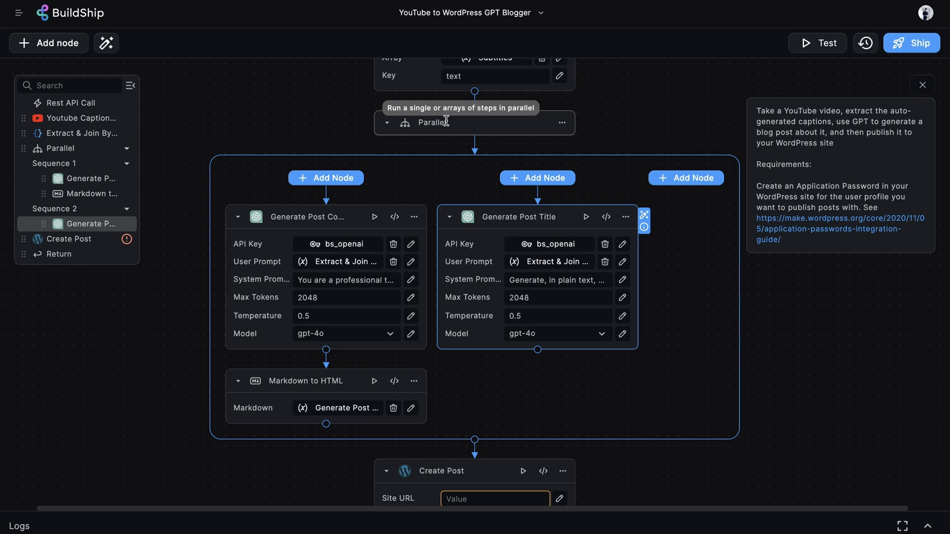
{"action": "left_click", "coordinate": [311, 217]}
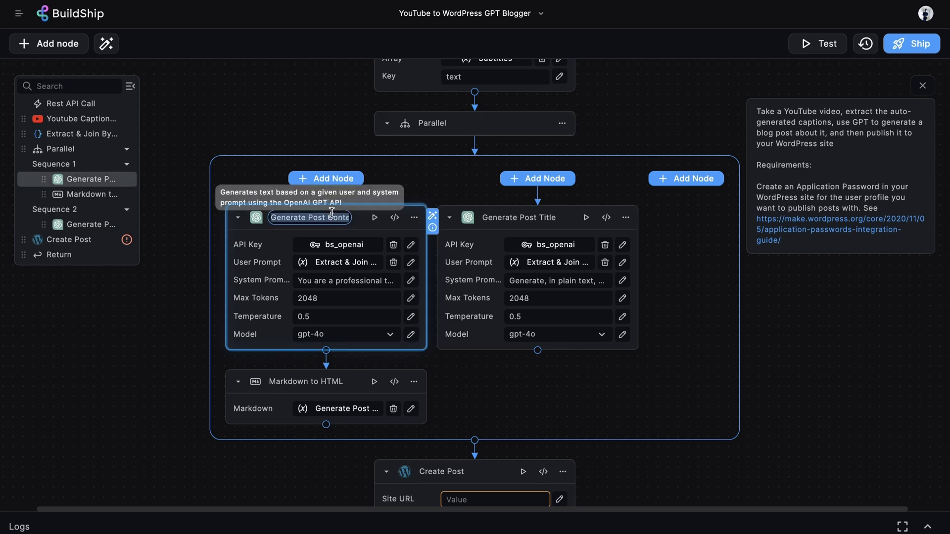
{"action": "left_click", "coordinate": [519, 218]}
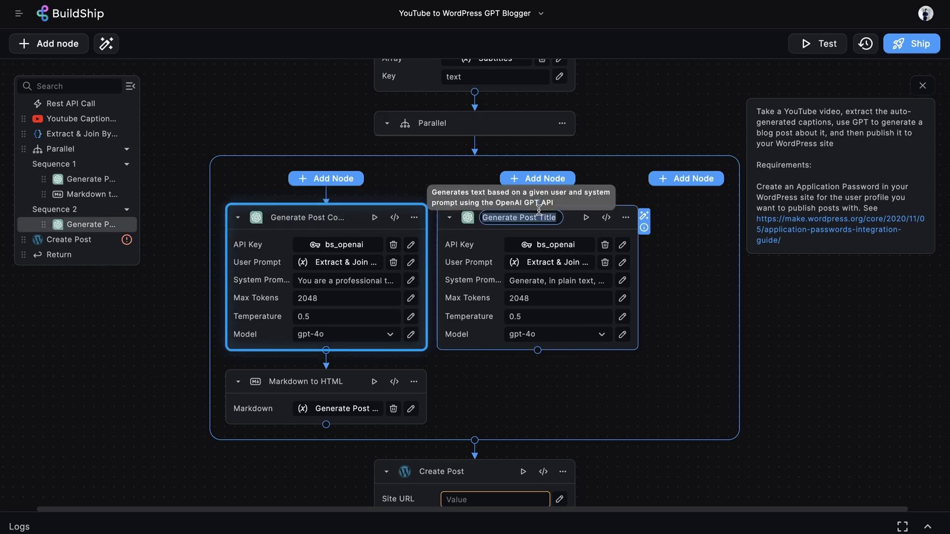
{"action": "left_click", "coordinate": [673, 111]}
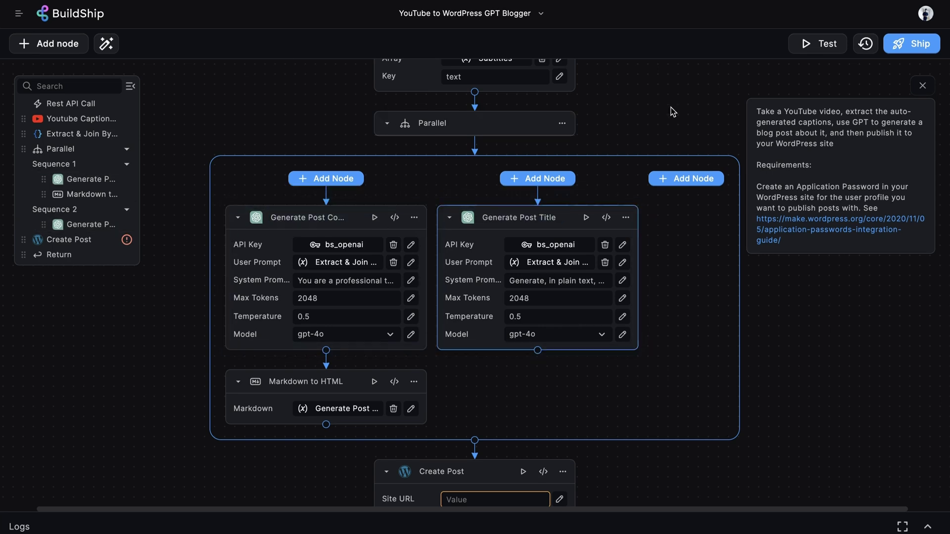
{"action": "left_click", "coordinate": [56, 53]}
{"action": "type", "text": "gpt"}
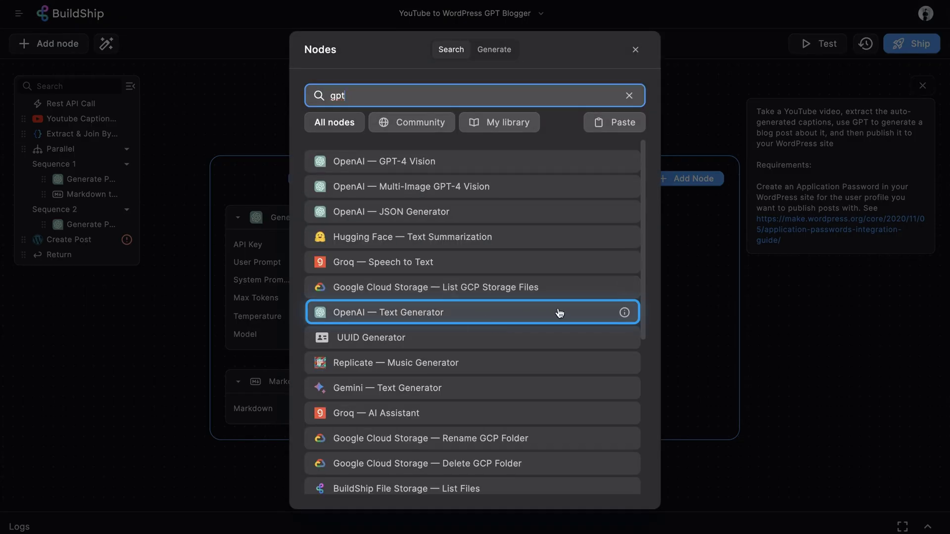
{"action": "key", "text": "Escape"}
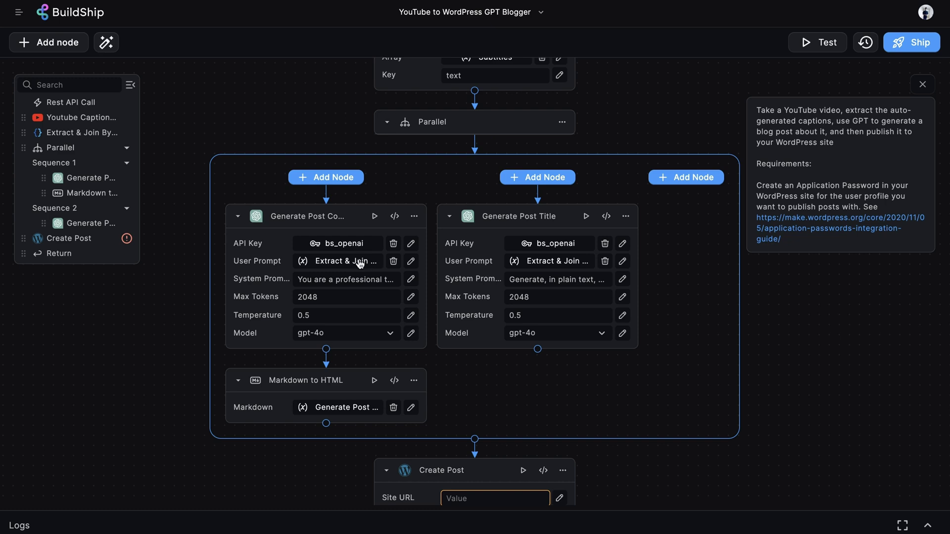
{"action": "left_click", "coordinate": [360, 263]}
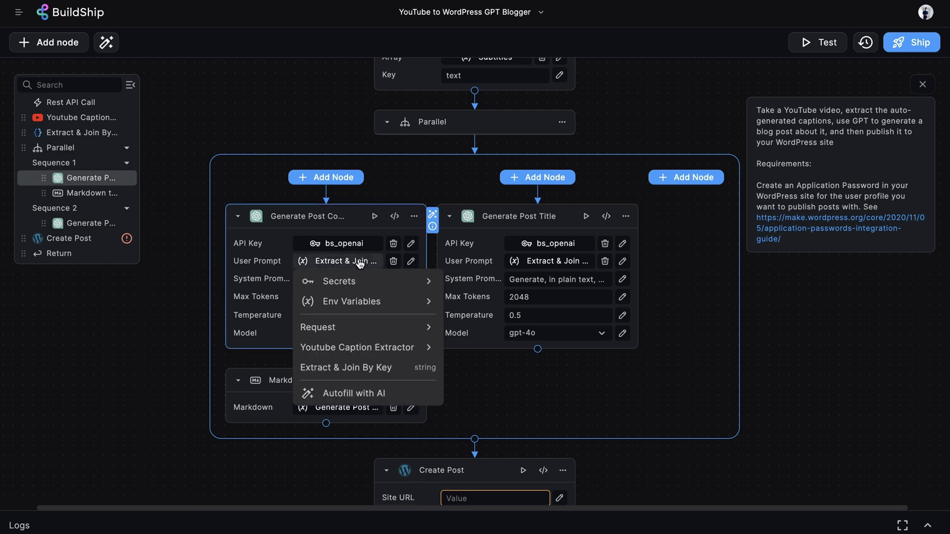
{"action": "left_click", "coordinate": [386, 374]}
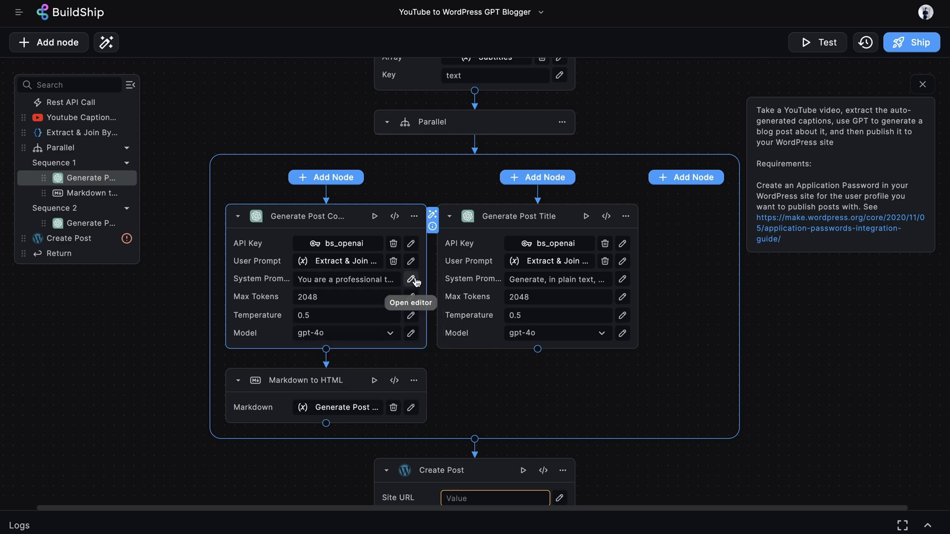
{"action": "left_click", "coordinate": [411, 279]}
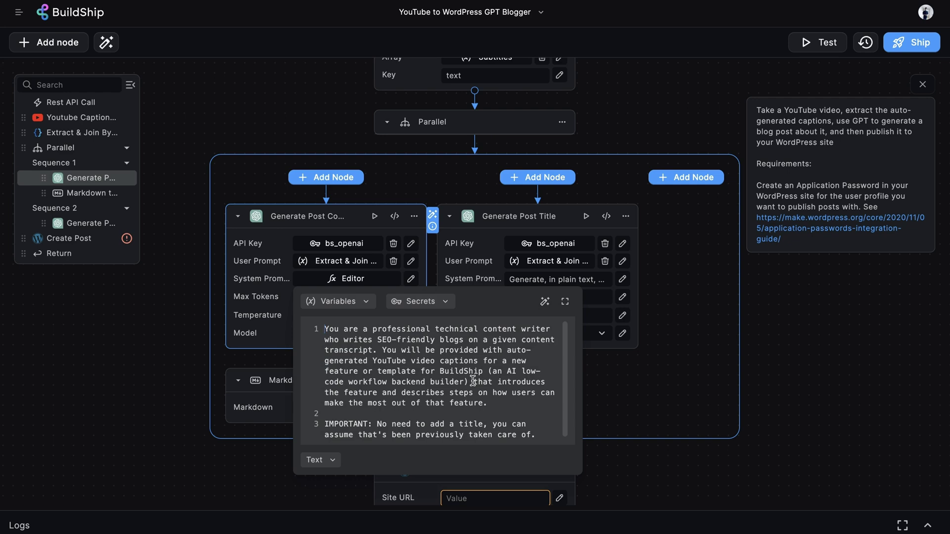
{"action": "scroll", "coordinate": [474, 382], "scroll_direction": "down", "scroll_amount": 1}
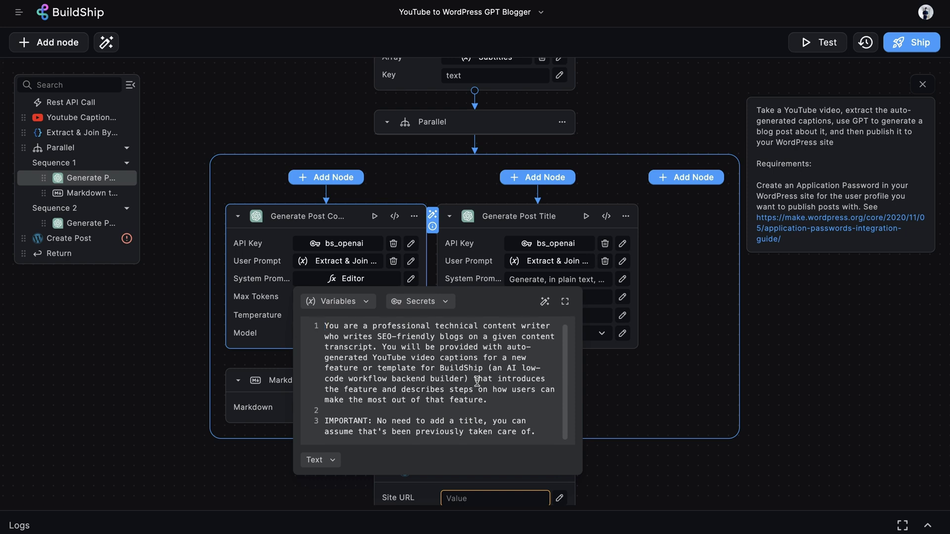
{"action": "left_click_drag", "start_coordinate": [539, 433], "coordinate": [363, 421]}
{"action": "left_click", "coordinate": [711, 355]}
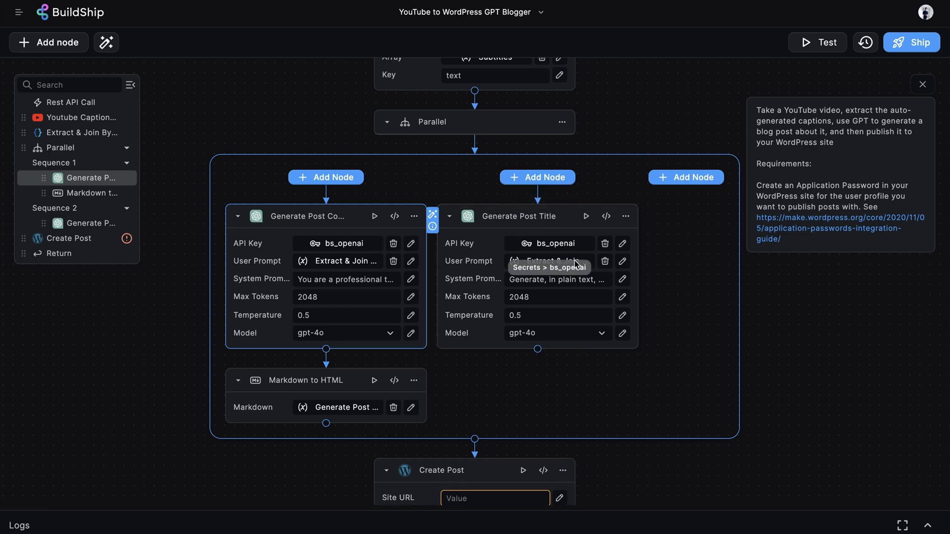
{"action": "left_click", "coordinate": [622, 278]}
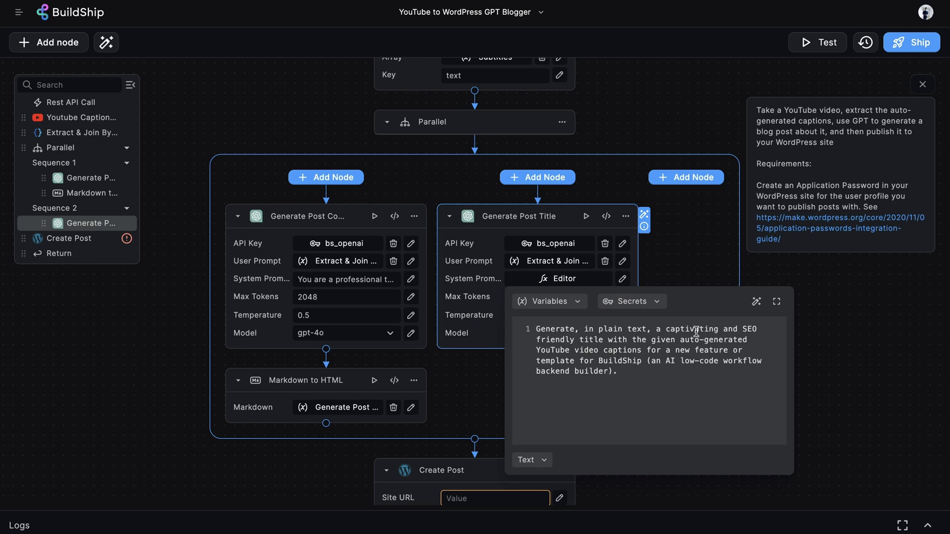
{"action": "left_click", "coordinate": [697, 255]}
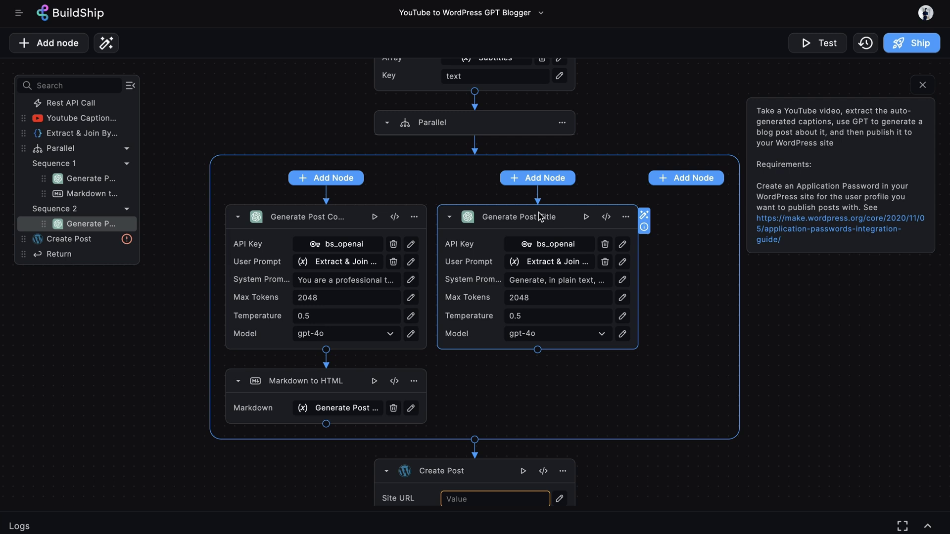
{"action": "scroll", "coordinate": [538, 212], "scroll_direction": "left", "scroll_amount": 1}
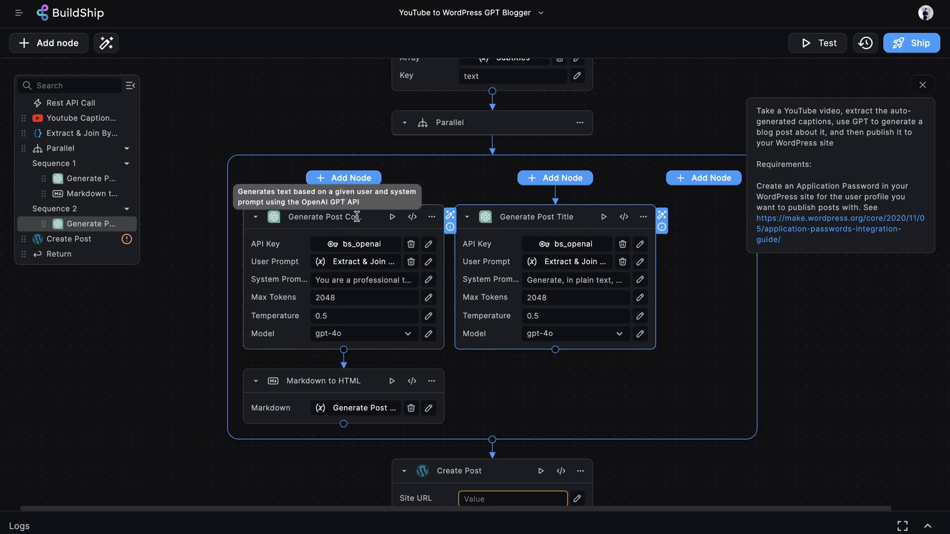
{"action": "scroll", "coordinate": [438, 184], "scroll_direction": "down", "scroll_amount": 3}
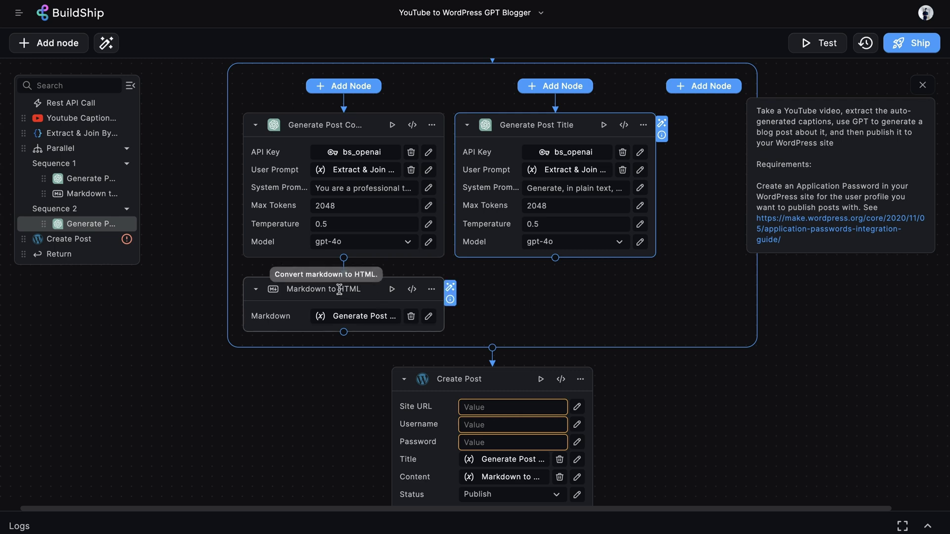
{"action": "left_click", "coordinate": [360, 317]}
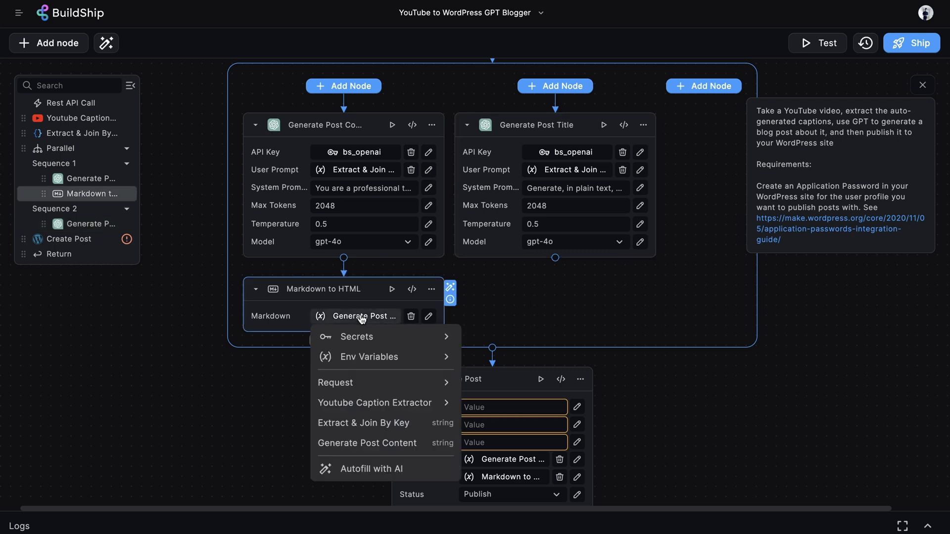
{"action": "left_click", "coordinate": [398, 447]}
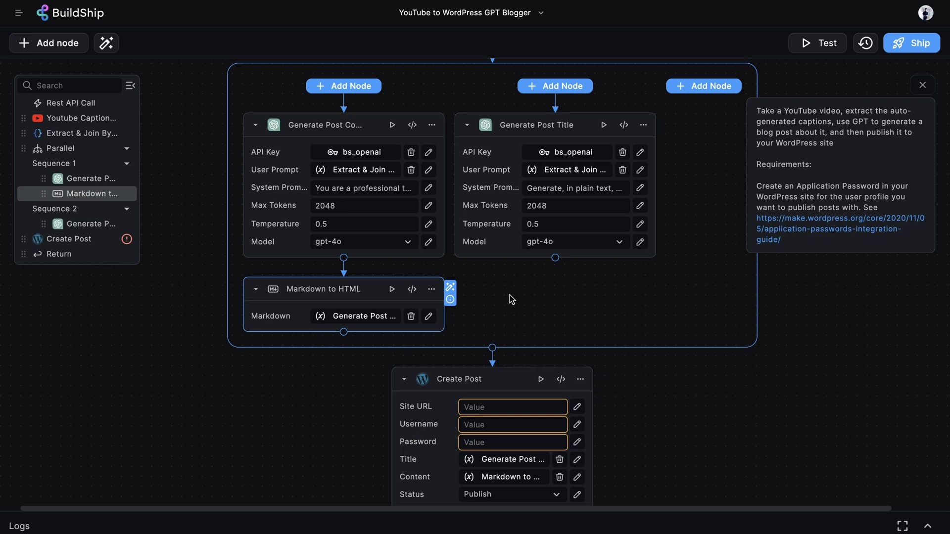
{"action": "scroll", "coordinate": [580, 233], "scroll_direction": "down", "scroll_amount": 2}
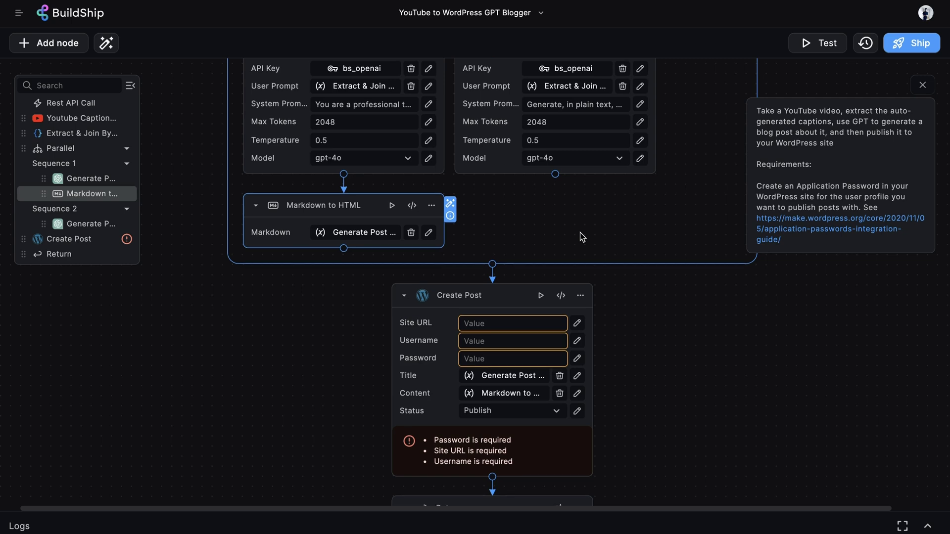
{"action": "scroll", "coordinate": [580, 232], "scroll_direction": "down", "scroll_amount": 2}
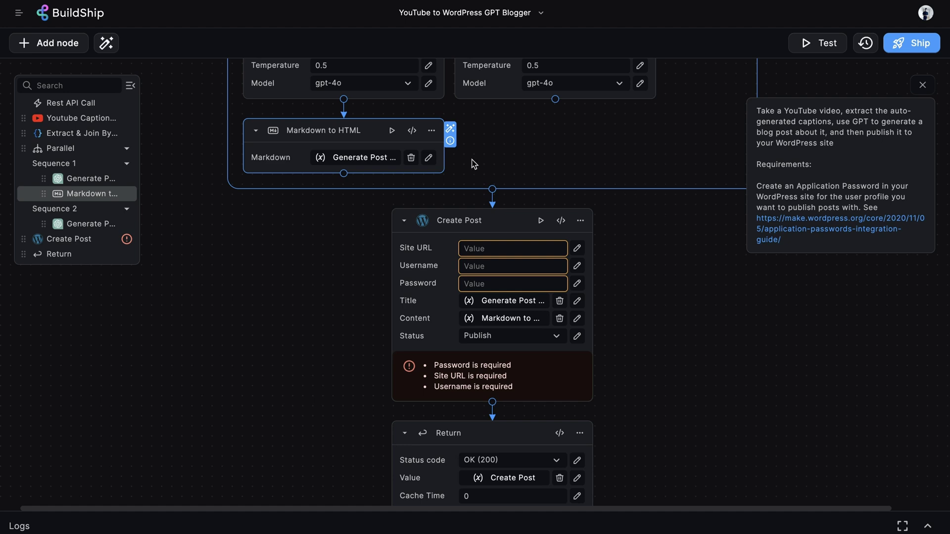
{"action": "left_click", "coordinate": [43, 41]}
{"action": "scroll", "coordinate": [544, 335], "scroll_direction": "down", "scroll_amount": 15}
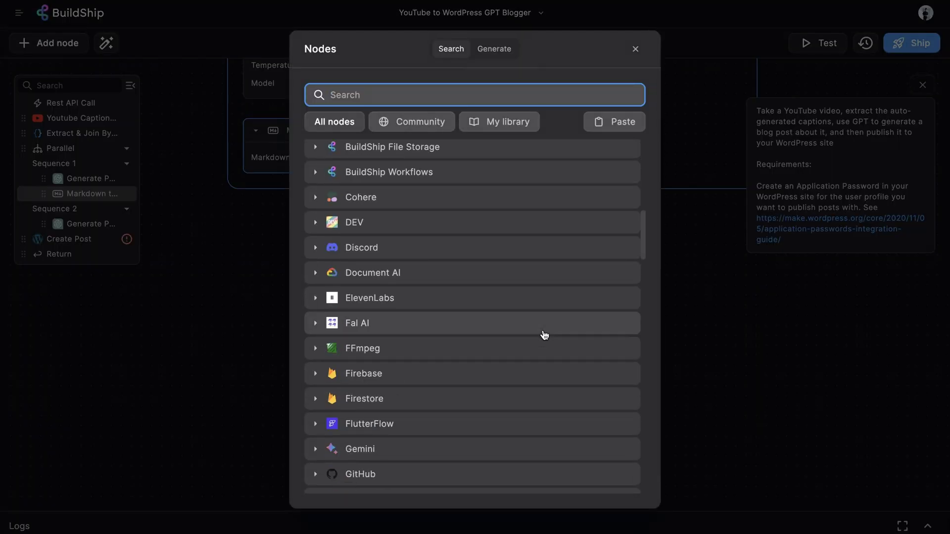
{"action": "scroll", "coordinate": [544, 334], "scroll_direction": "down", "scroll_amount": 12}
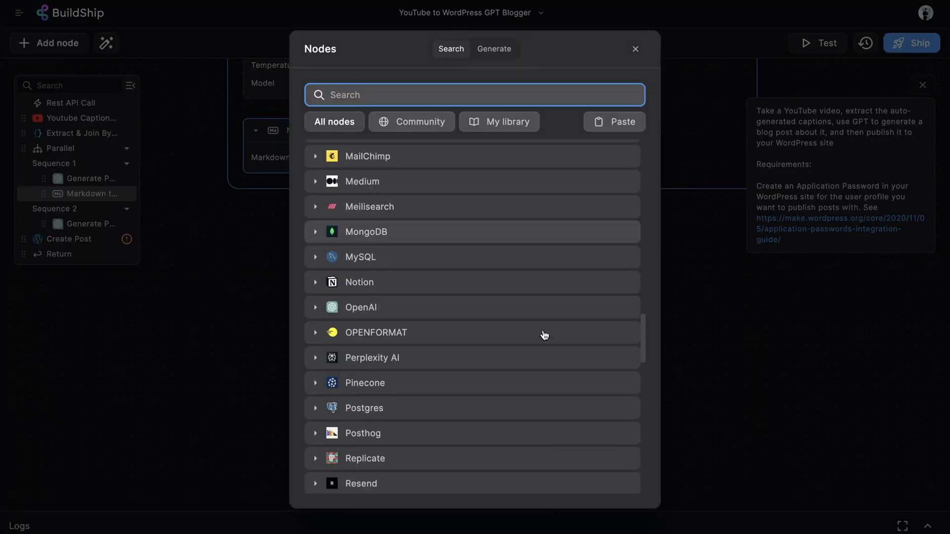
{"action": "scroll", "coordinate": [544, 335], "scroll_direction": "down", "scroll_amount": 3}
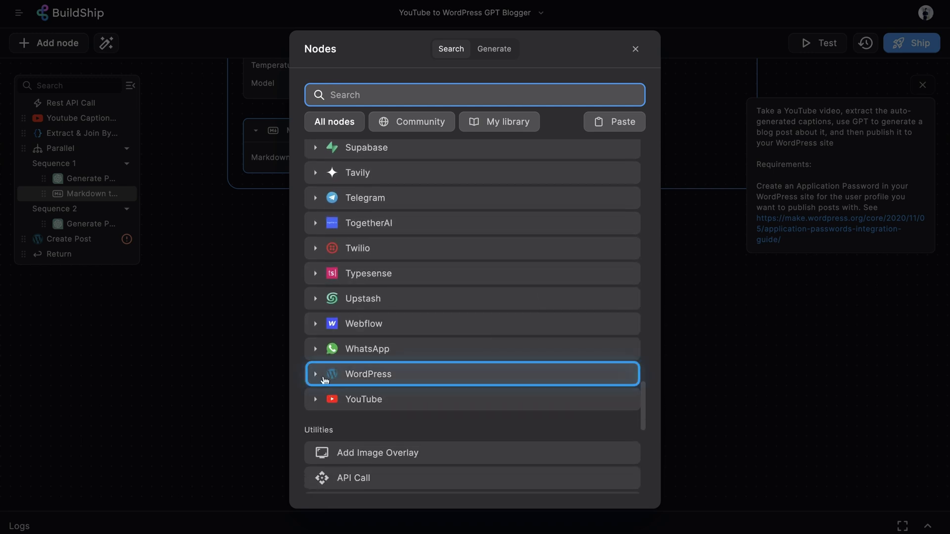
{"action": "left_click", "coordinate": [316, 377]}
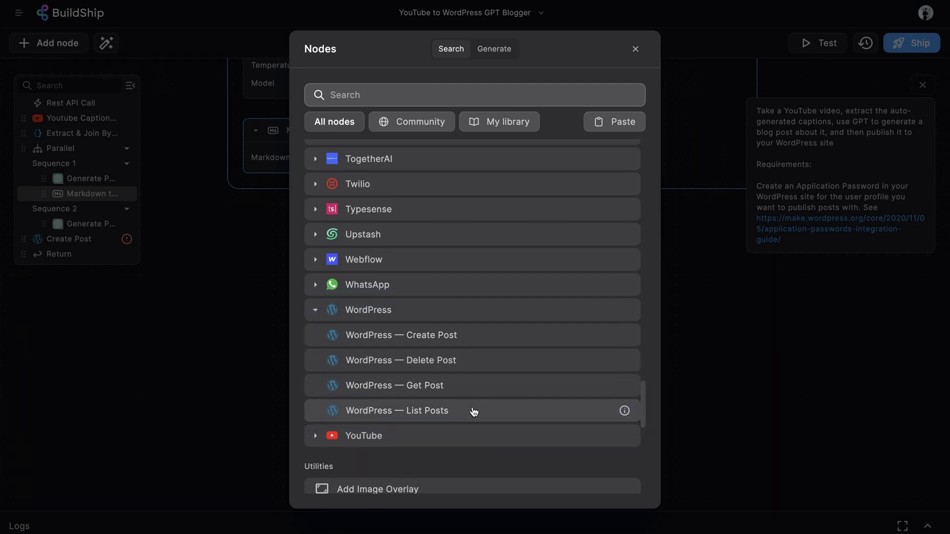
{"action": "left_click", "coordinate": [765, 367]}
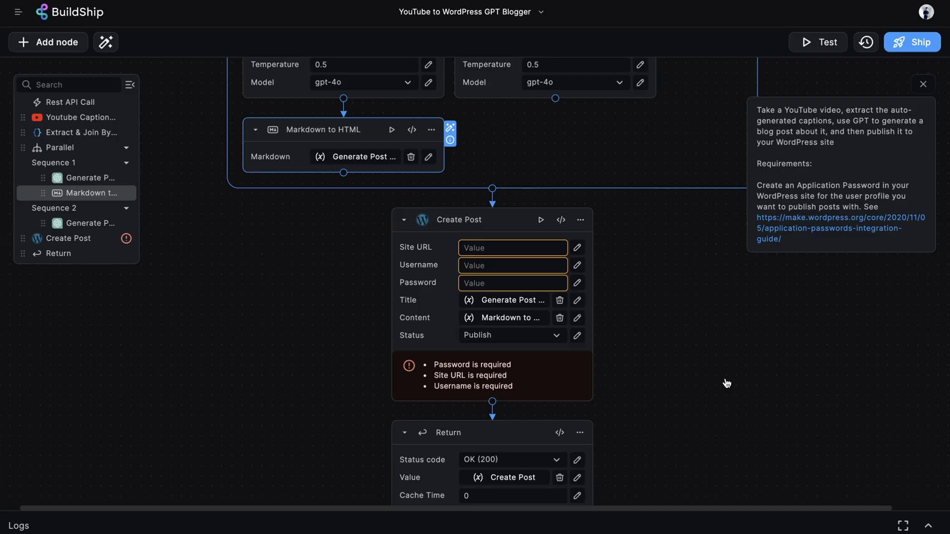
Step: Copy the WordPress site's address from the browser and paste it into Create Post's Site URL
{"action": "scroll", "coordinate": [726, 383], "scroll_direction": "down", "scroll_amount": 2}
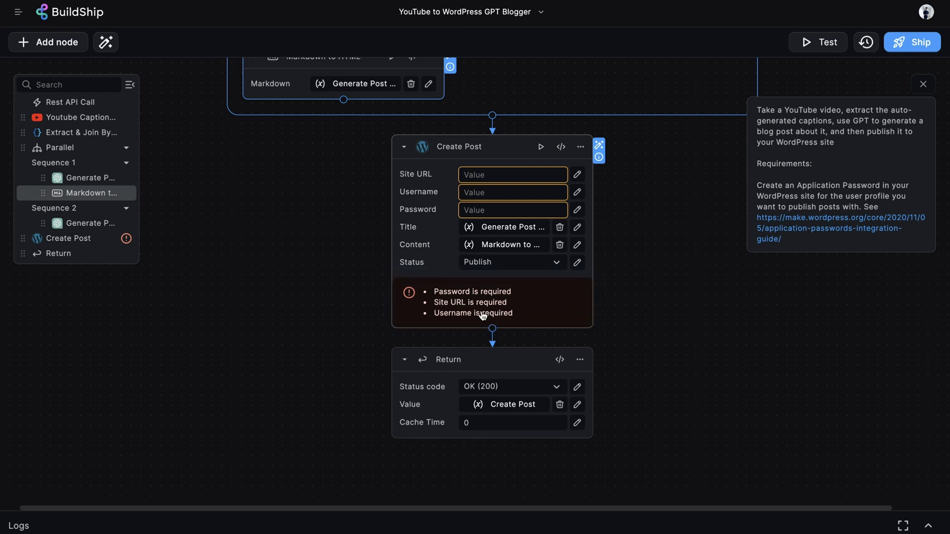
{"action": "mouse_move", "coordinate": [421, 178]}
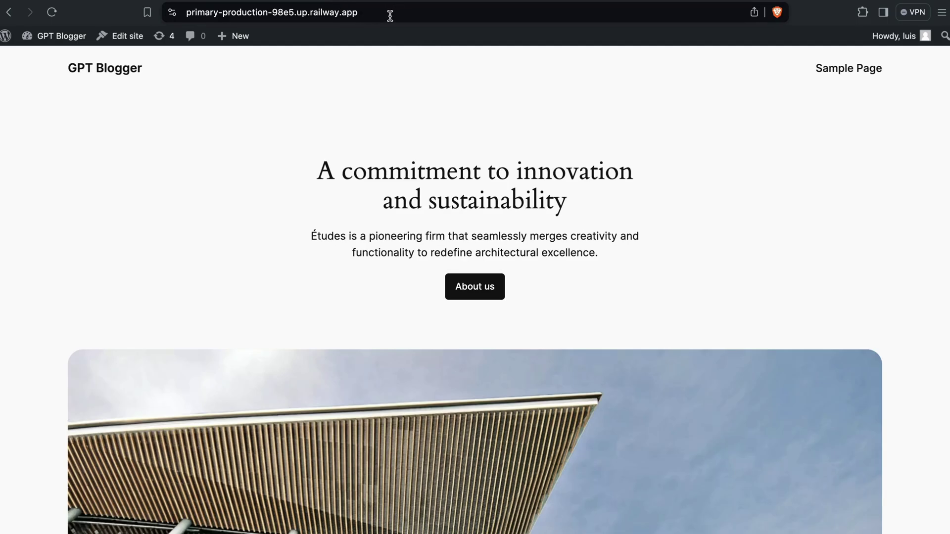
{"action": "left_click", "coordinate": [389, 16]}
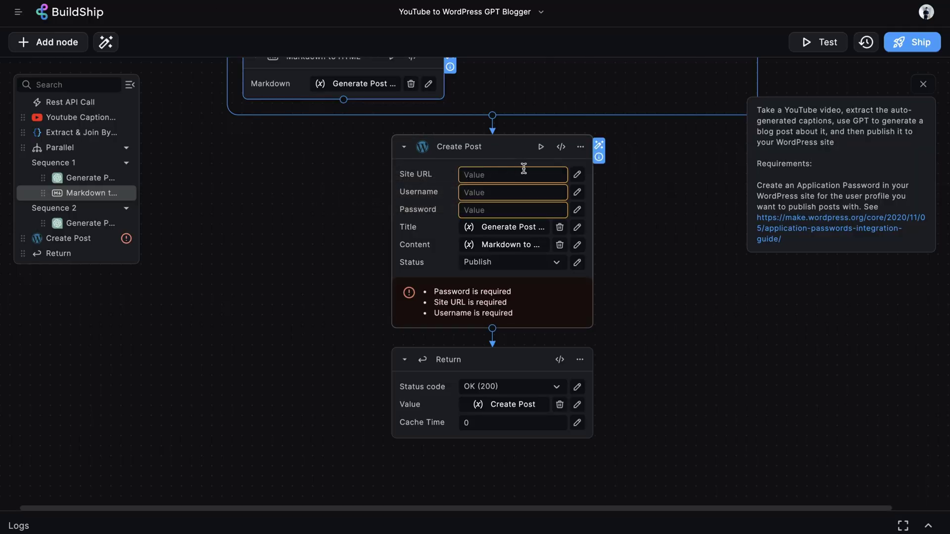
{"action": "left_click", "coordinate": [523, 174]}
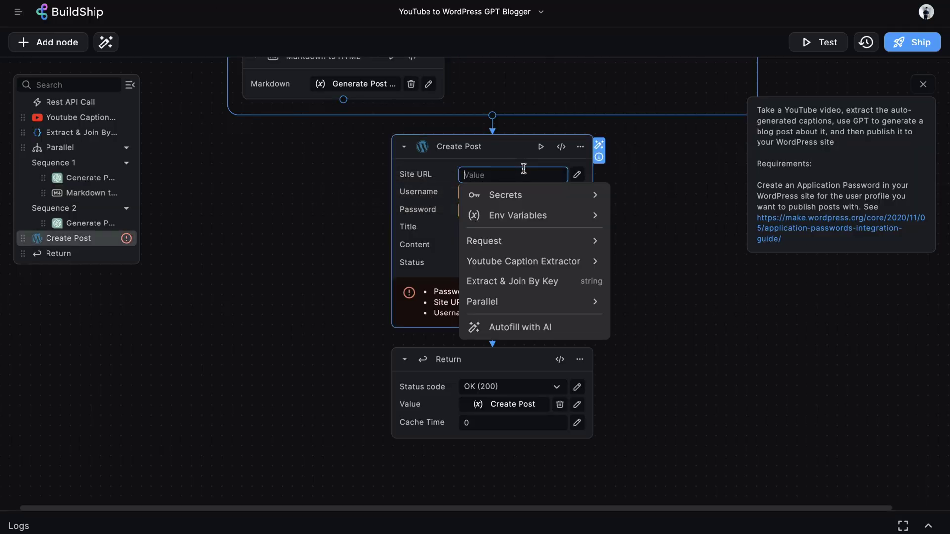
{"action": "key", "text": "ctrl+v"}
{"action": "left_click", "coordinate": [698, 178]}
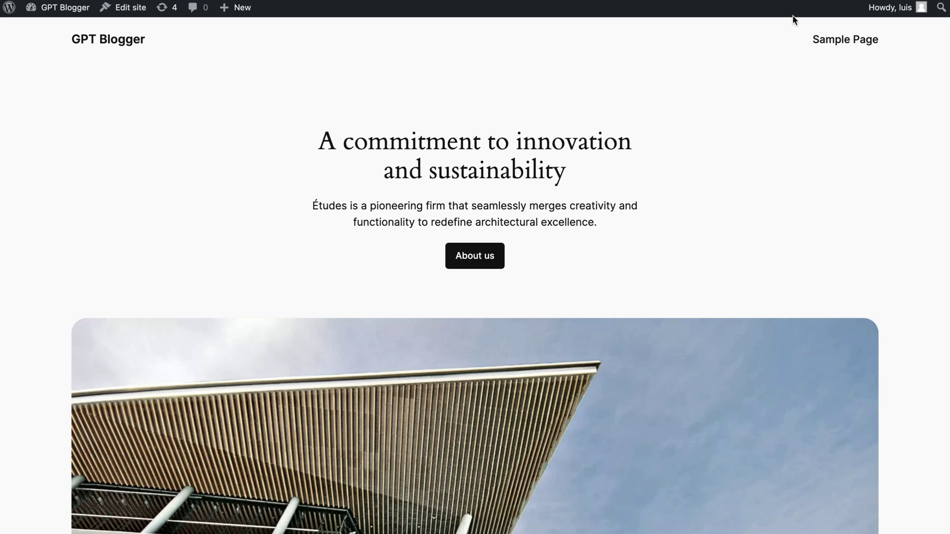
Step: Enter the WordPress account username in the Create Post node's Username field
{"action": "mouse_move", "coordinate": [890, 8]}
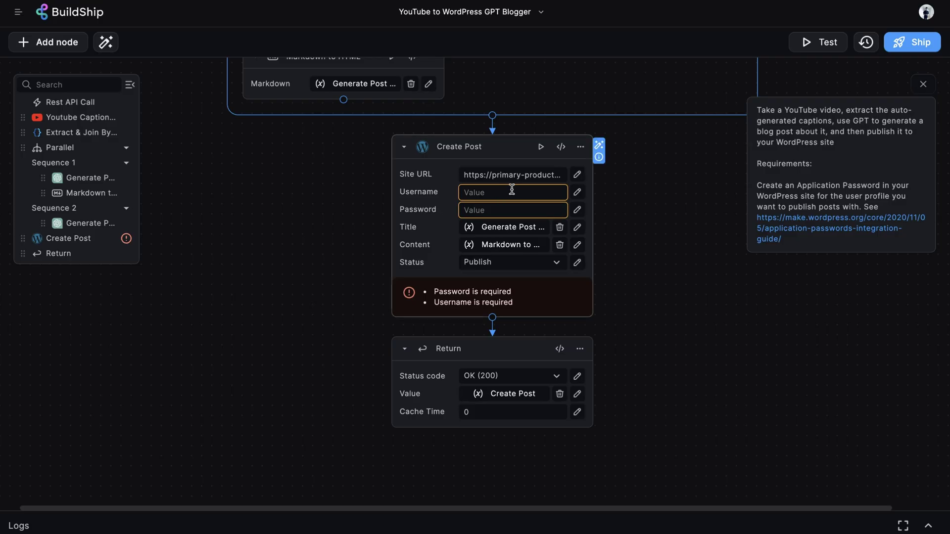
{"action": "left_click", "coordinate": [510, 192]}
{"action": "type", "text": "luis"}
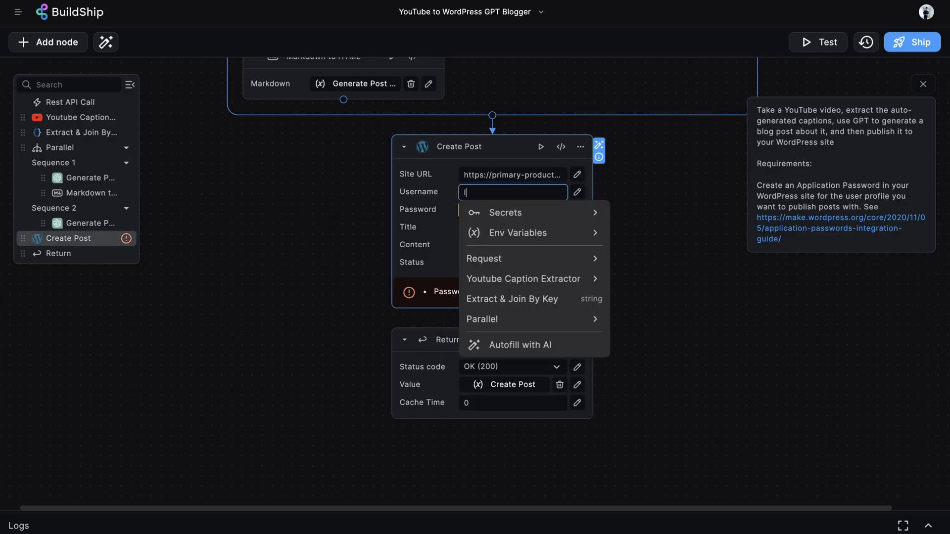
{"action": "left_click", "coordinate": [676, 155]}
Step: Set the Create Post node's Password to the wp_password secret
{"action": "mouse_move", "coordinate": [406, 205]}
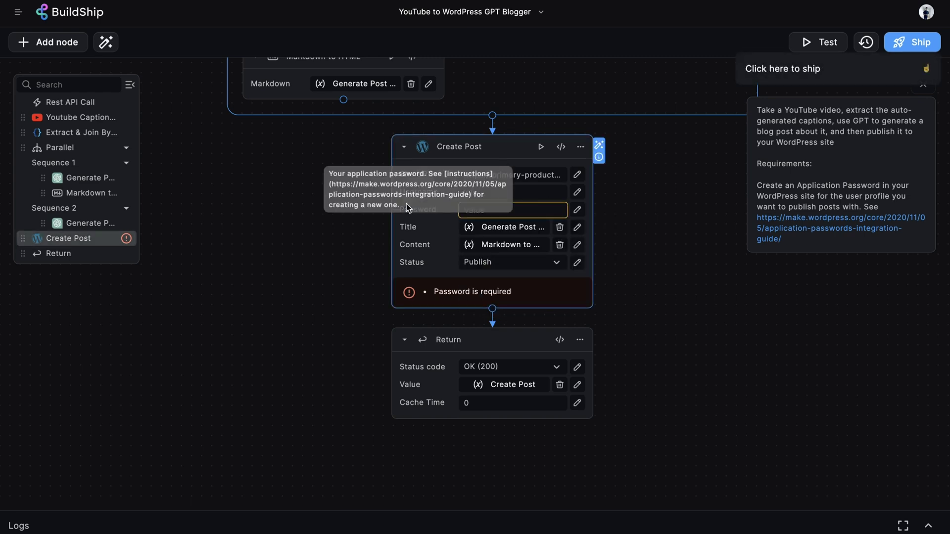
{"action": "left_click", "coordinate": [543, 204]}
{"action": "left_click", "coordinate": [547, 228]}
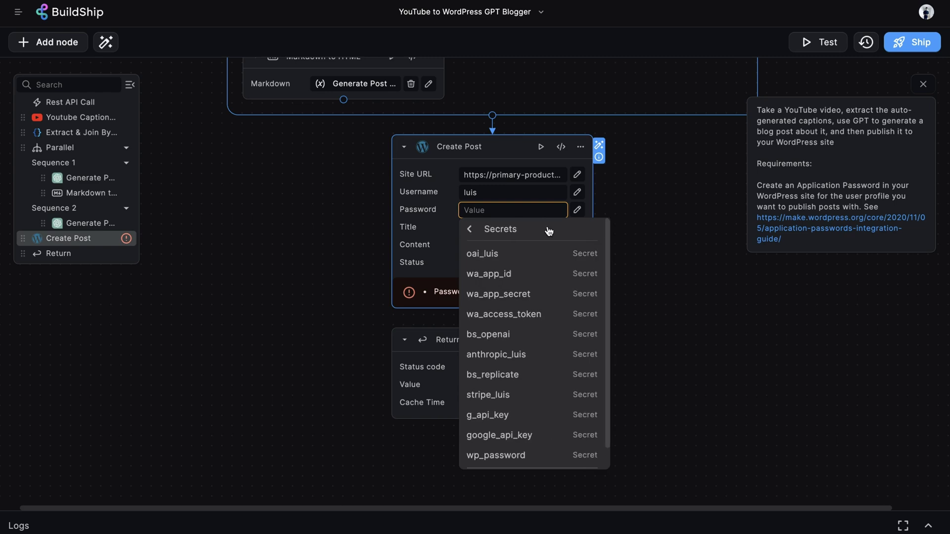
{"action": "scroll", "coordinate": [514, 388], "scroll_direction": "down", "scroll_amount": 1}
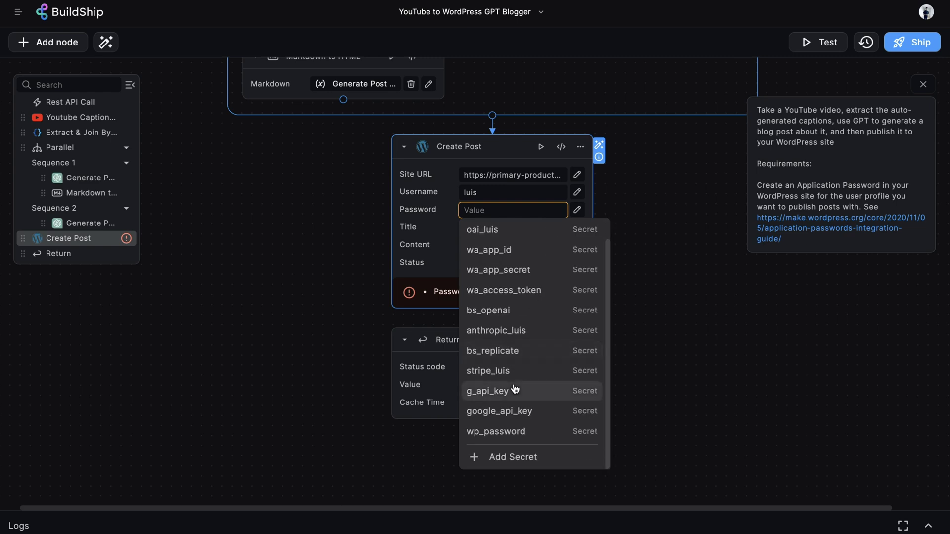
{"action": "left_click", "coordinate": [540, 432]}
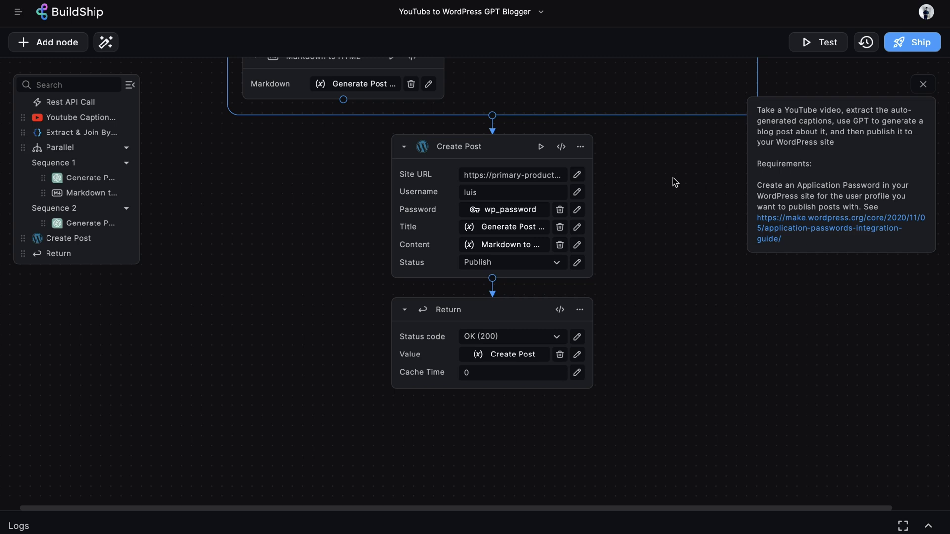
{"action": "mouse_move", "coordinate": [431, 208]}
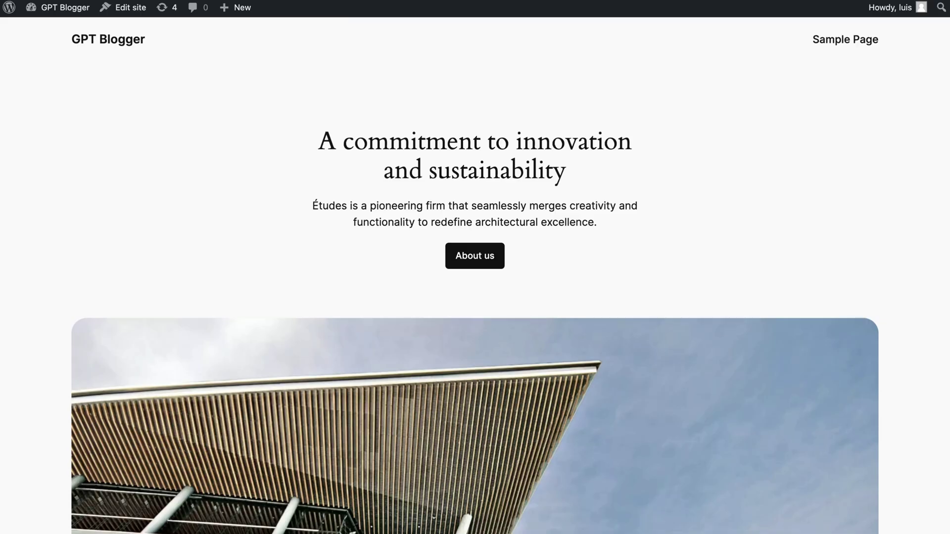
Step: Go to the administrator's WordPress profile and scroll to the Application Passwords section
{"action": "left_click", "coordinate": [66, 10]}
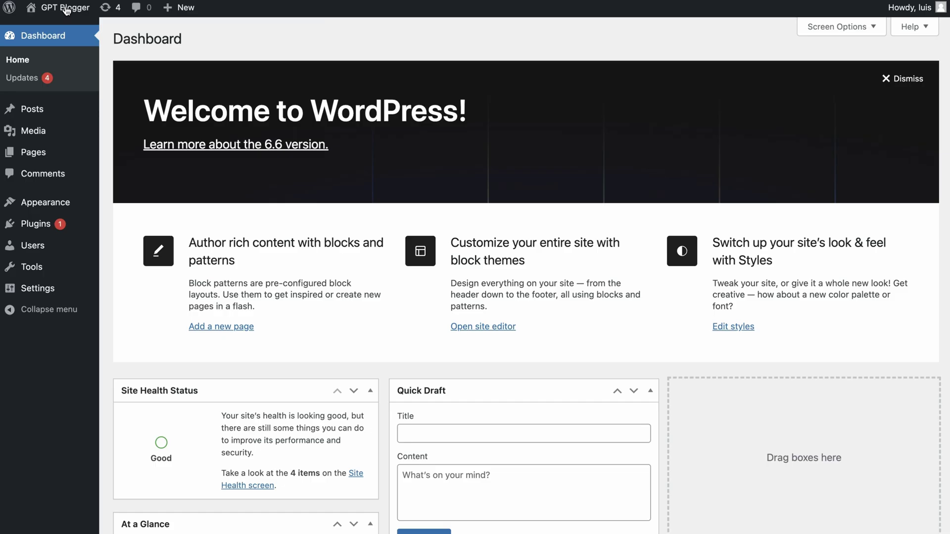
{"action": "left_click", "coordinate": [42, 247]}
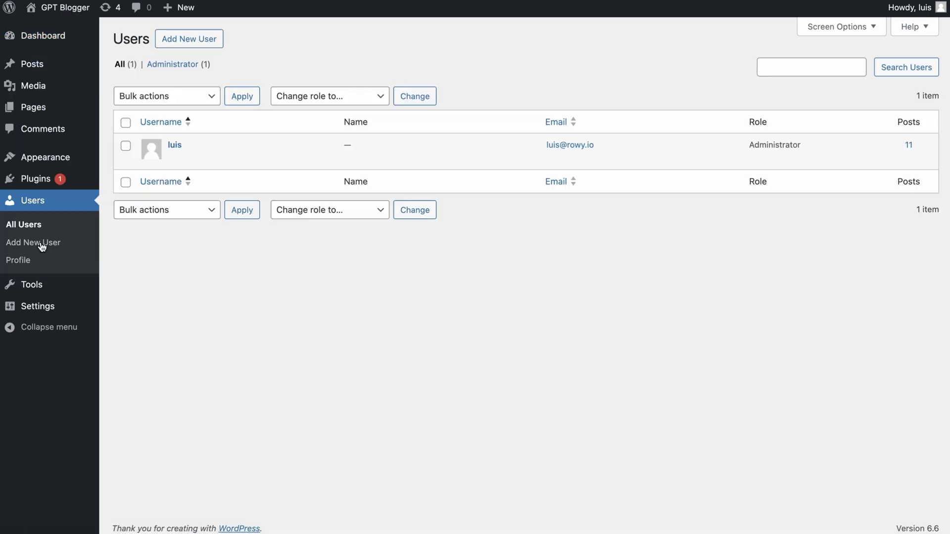
{"action": "left_click", "coordinate": [176, 145]}
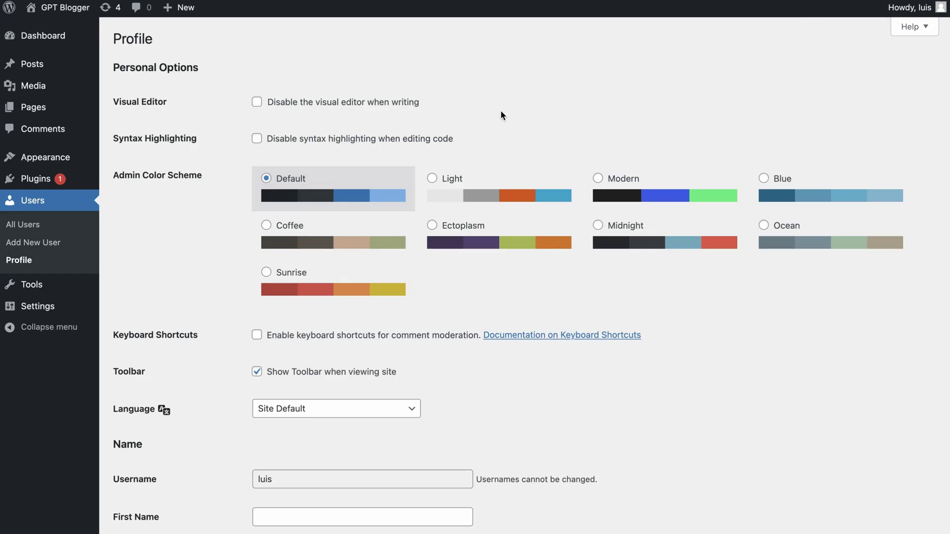
{"action": "scroll", "coordinate": [506, 112], "scroll_direction": "down", "scroll_amount": 2}
{"action": "scroll", "coordinate": [506, 116], "scroll_direction": "down", "scroll_amount": 6}
{"action": "scroll", "coordinate": [506, 116], "scroll_direction": "down", "scroll_amount": 6}
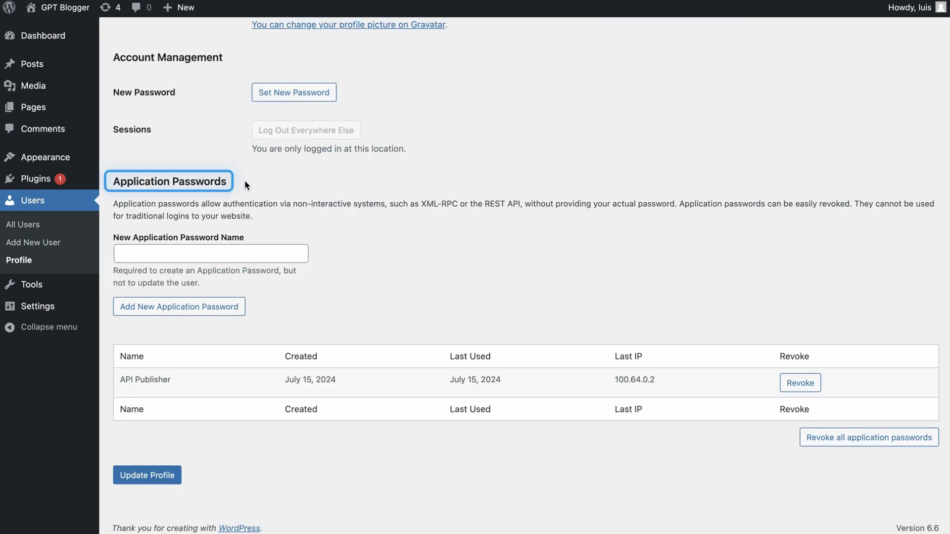
{"action": "left_click_drag", "start_coordinate": [246, 177], "coordinate": [105, 183]}
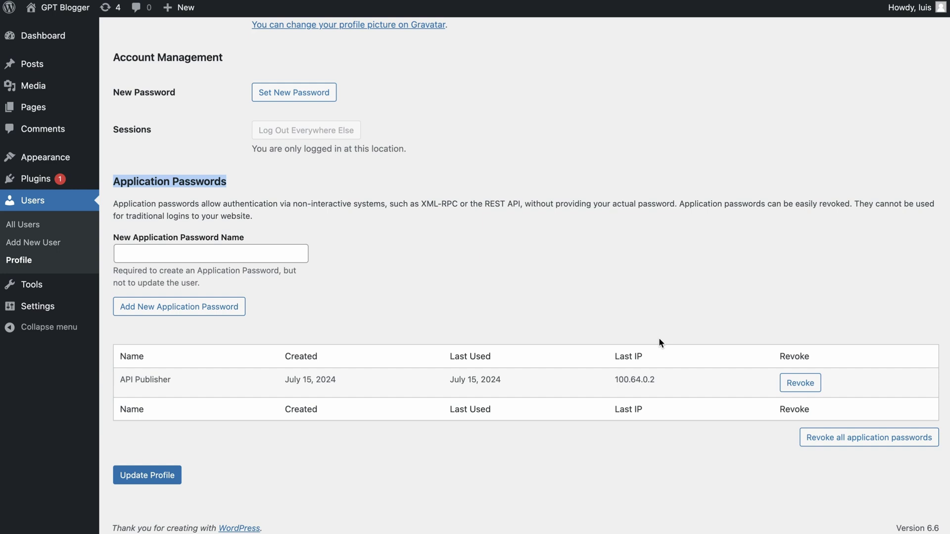
Step: Create an application password named Test and copy the generated password
{"action": "left_click", "coordinate": [209, 311]}
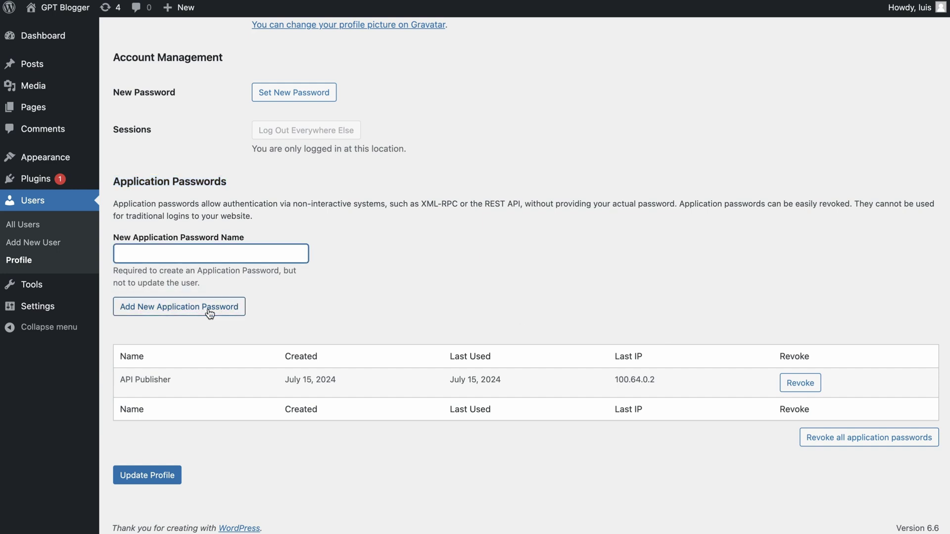
{"action": "left_click", "coordinate": [179, 255]}
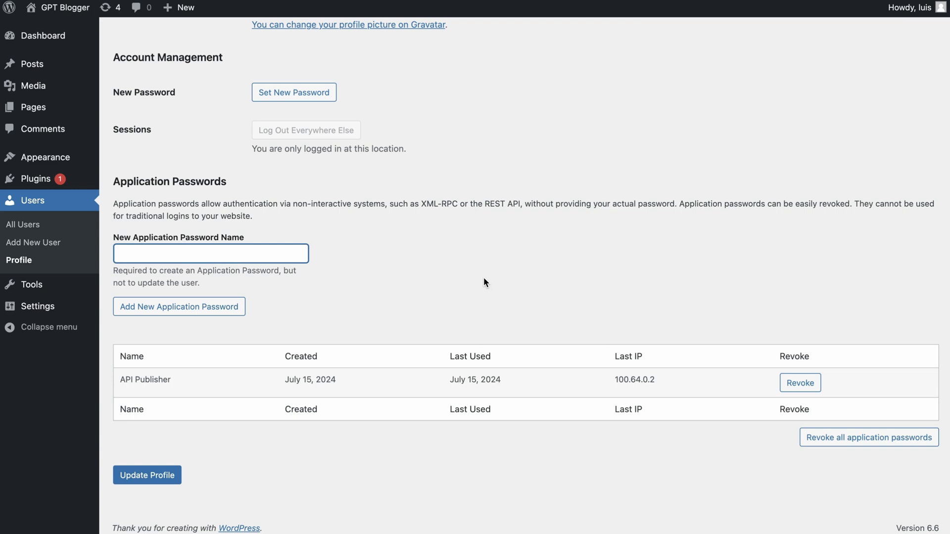
{"action": "type", "text": "Test"}
{"action": "left_click", "coordinate": [214, 309]}
{"action": "left_click", "coordinate": [366, 345]}
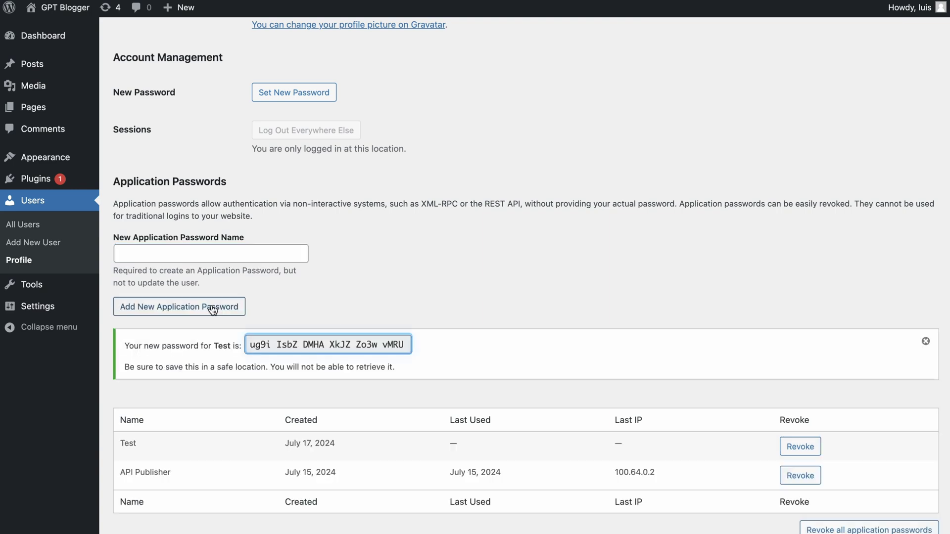
{"action": "left_click", "coordinate": [407, 344]}
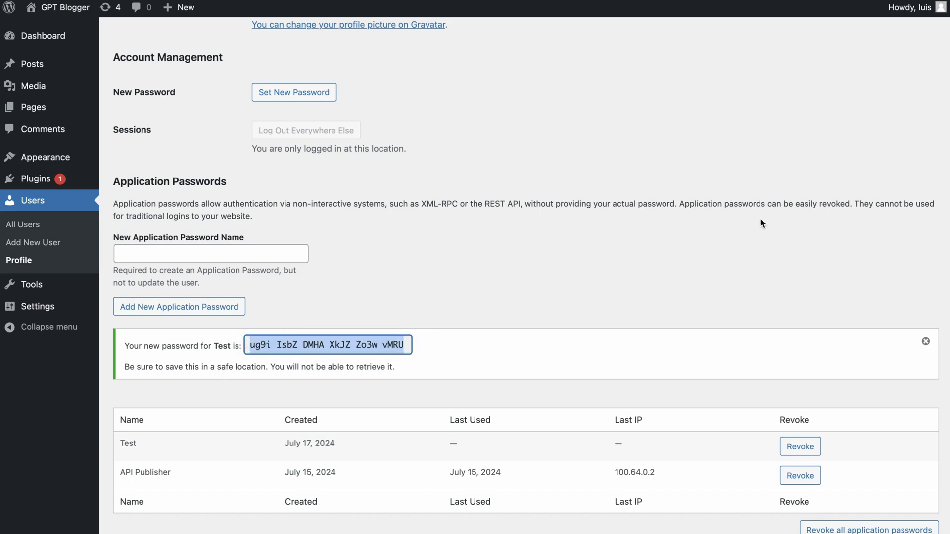
{"action": "left_click", "coordinate": [398, 343]}
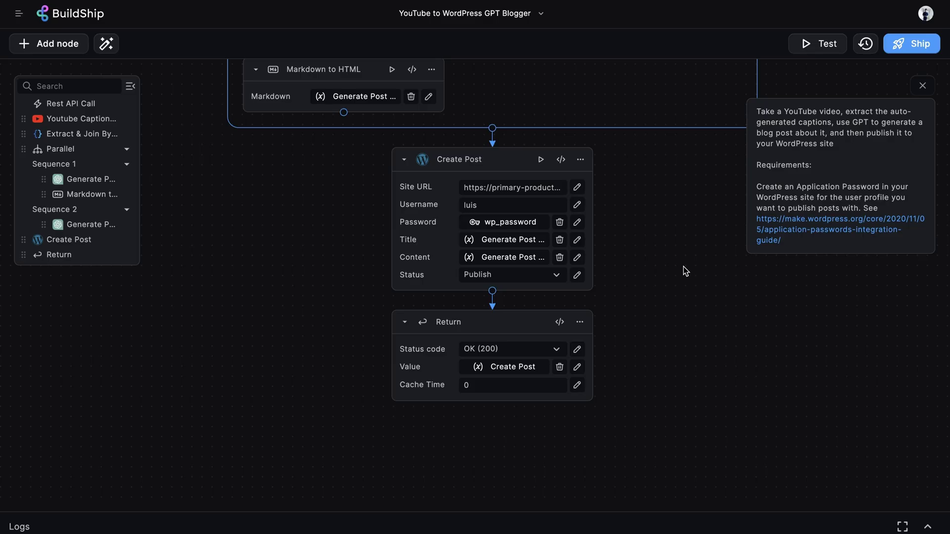
Step: Set the Create Post Title to the Parallel step's Generate Post Title output
{"action": "scroll", "coordinate": [684, 266], "scroll_direction": "up", "scroll_amount": 5}
{"action": "scroll", "coordinate": [683, 267], "scroll_direction": "down", "scroll_amount": 1}
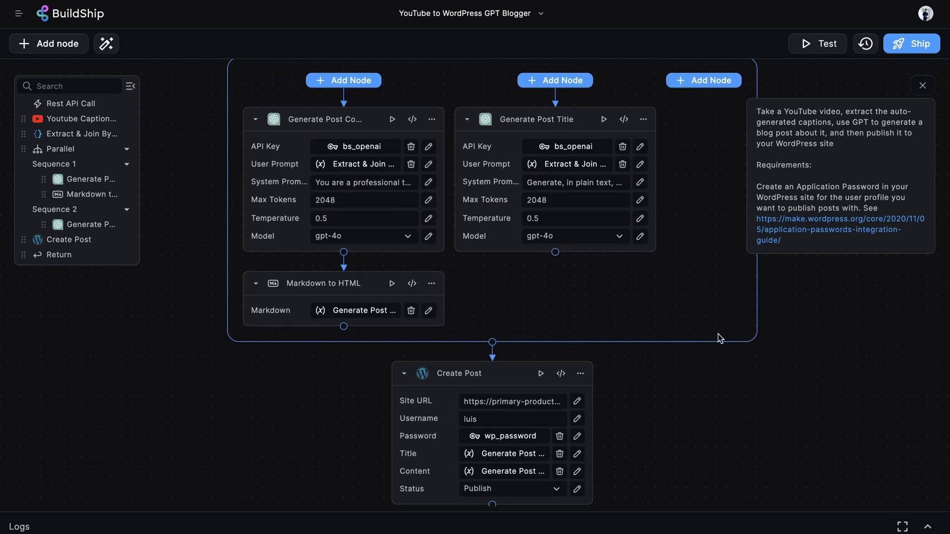
{"action": "scroll", "coordinate": [717, 334], "scroll_direction": "down", "scroll_amount": 4}
{"action": "scroll", "coordinate": [717, 334], "scroll_direction": "down", "scroll_amount": 1}
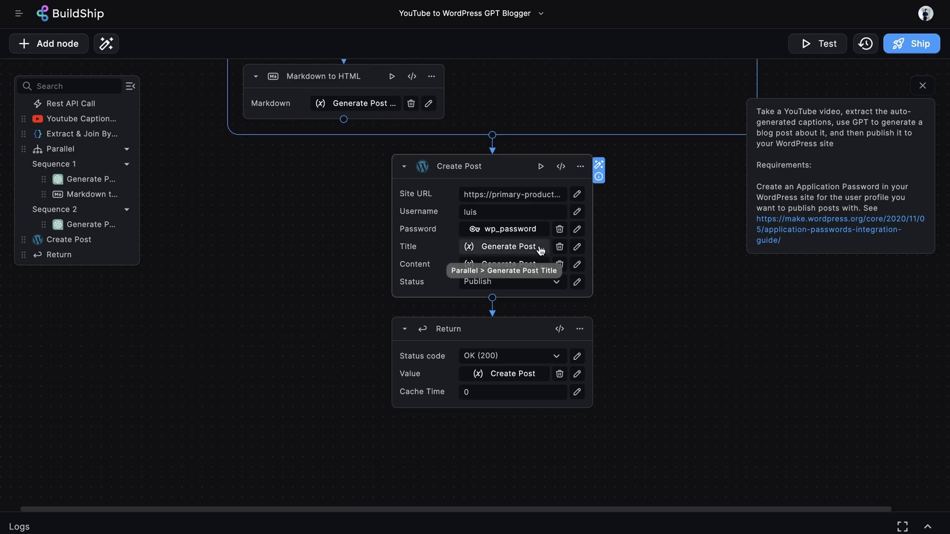
{"action": "left_click", "coordinate": [522, 248]}
{"action": "left_click", "coordinate": [521, 414]}
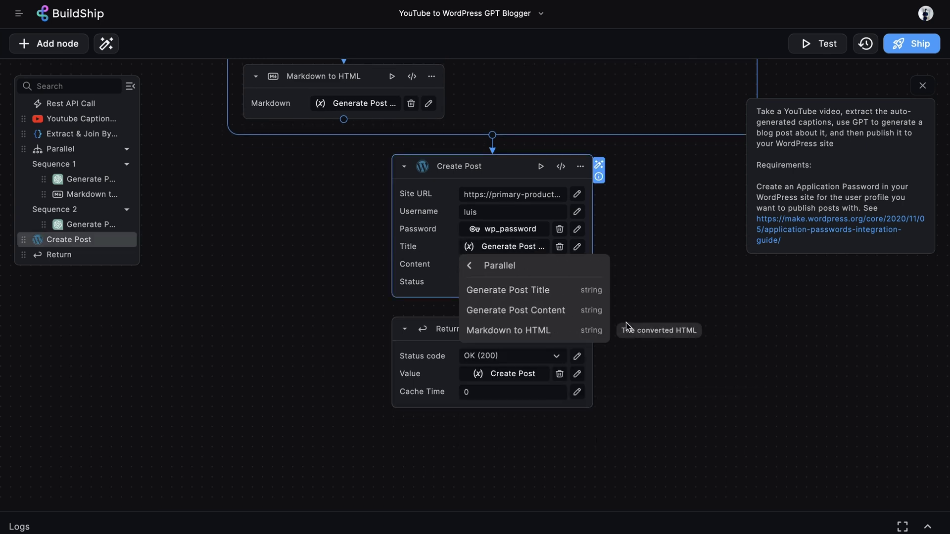
{"action": "left_click", "coordinate": [516, 311]}
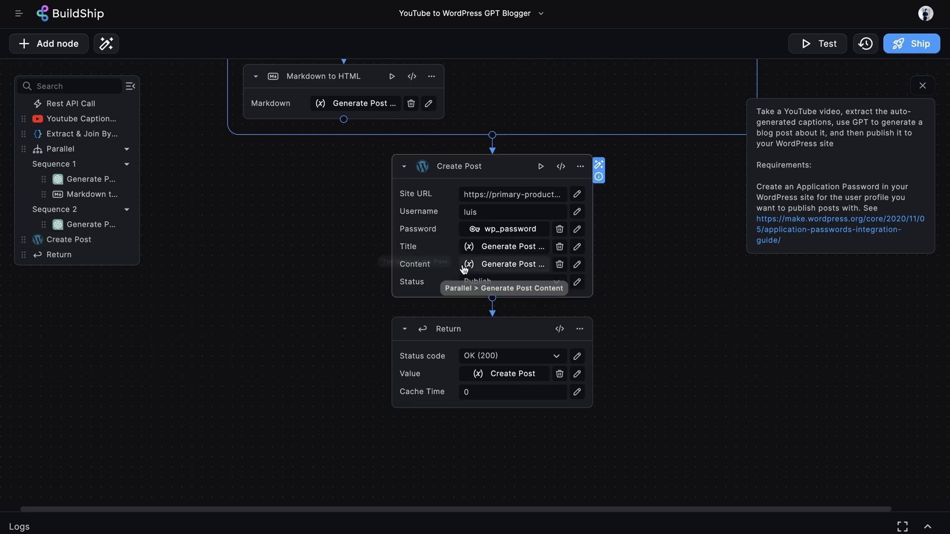
Step: Set Content to Parallel's Generate Post Content and keep the status as Publish
{"action": "left_click", "coordinate": [481, 267]}
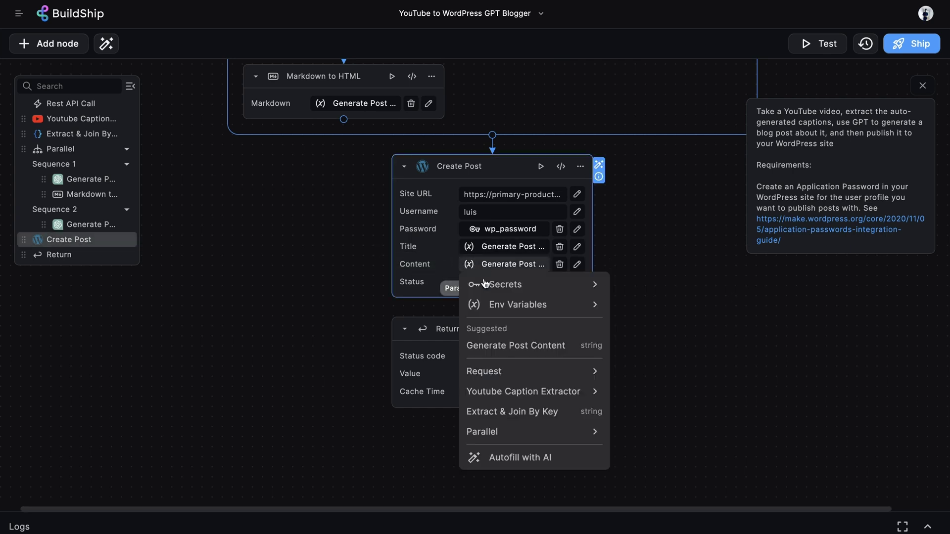
{"action": "left_click", "coordinate": [531, 433]}
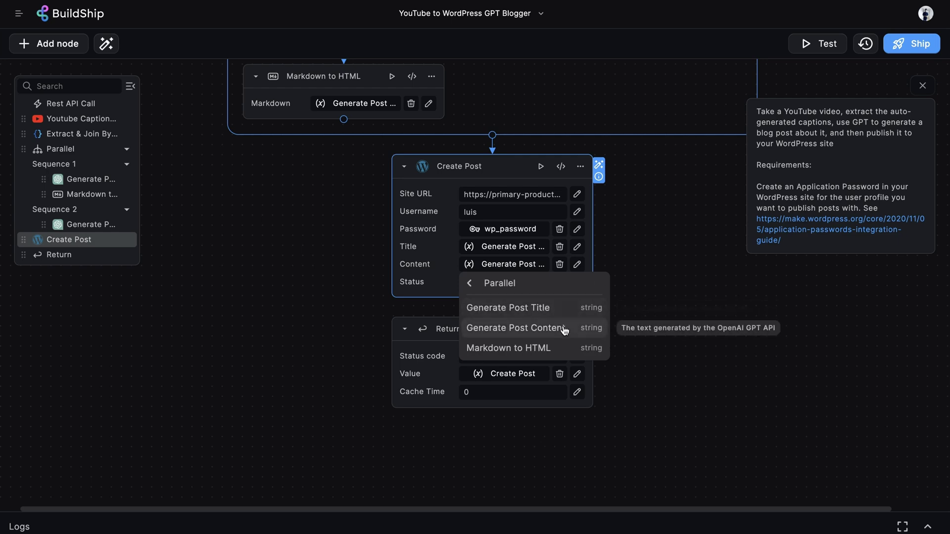
{"action": "left_click", "coordinate": [560, 328]}
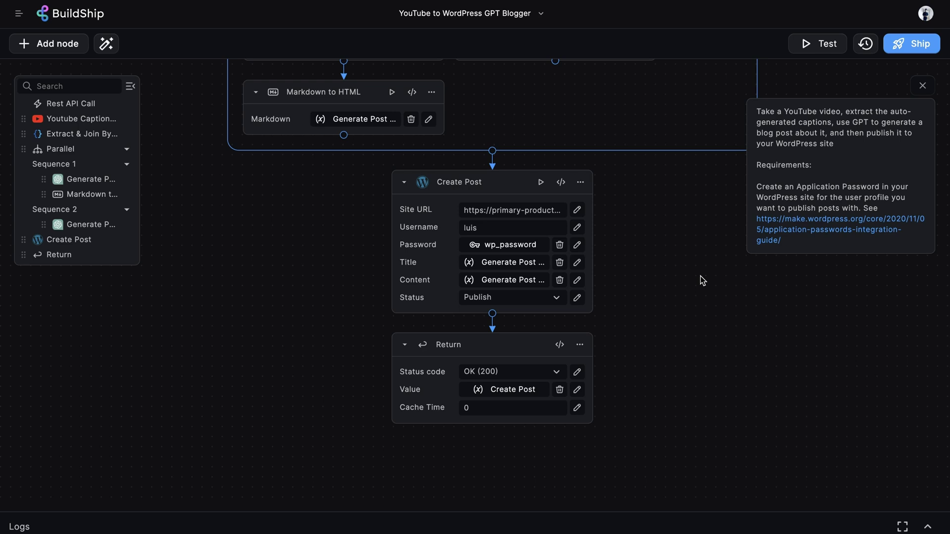
{"action": "left_click", "coordinate": [531, 298]}
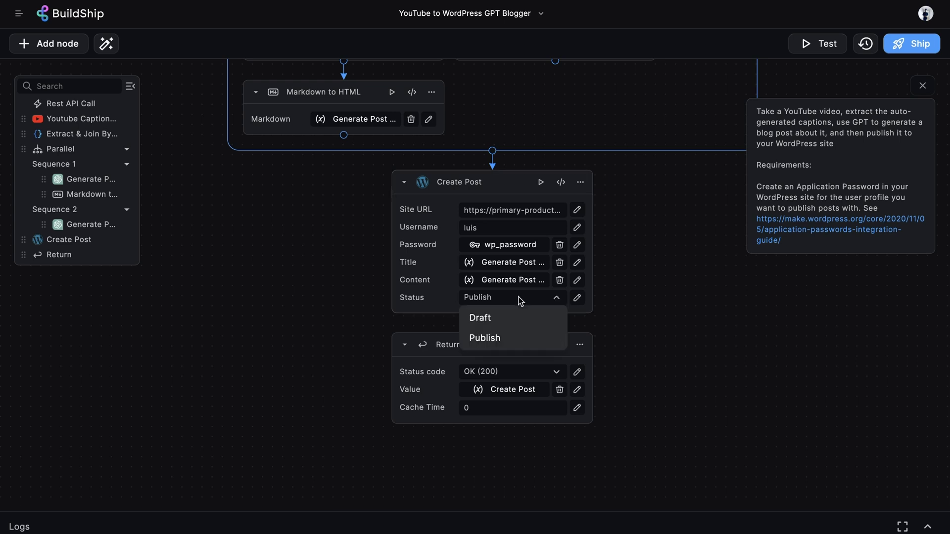
{"action": "left_click", "coordinate": [677, 283]}
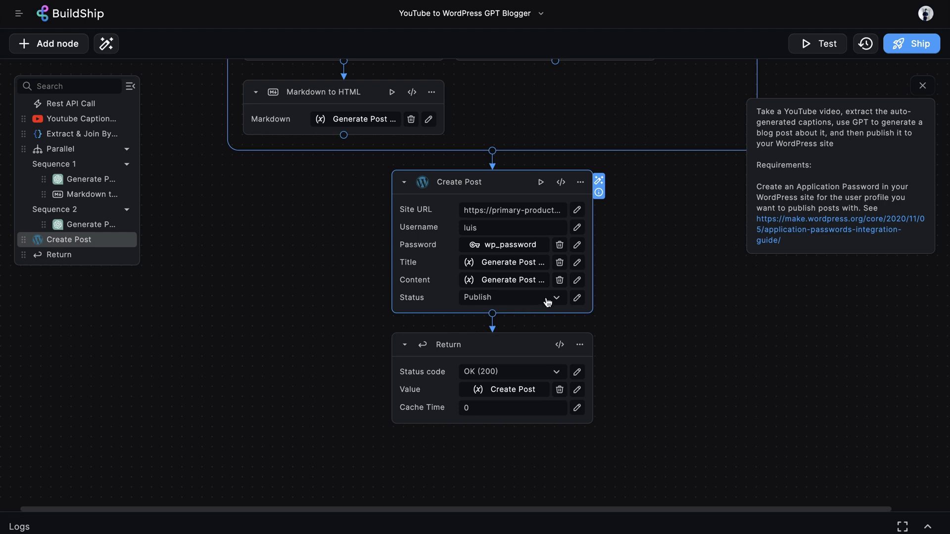
{"action": "scroll", "coordinate": [655, 317], "scroll_direction": "down", "scroll_amount": 2}
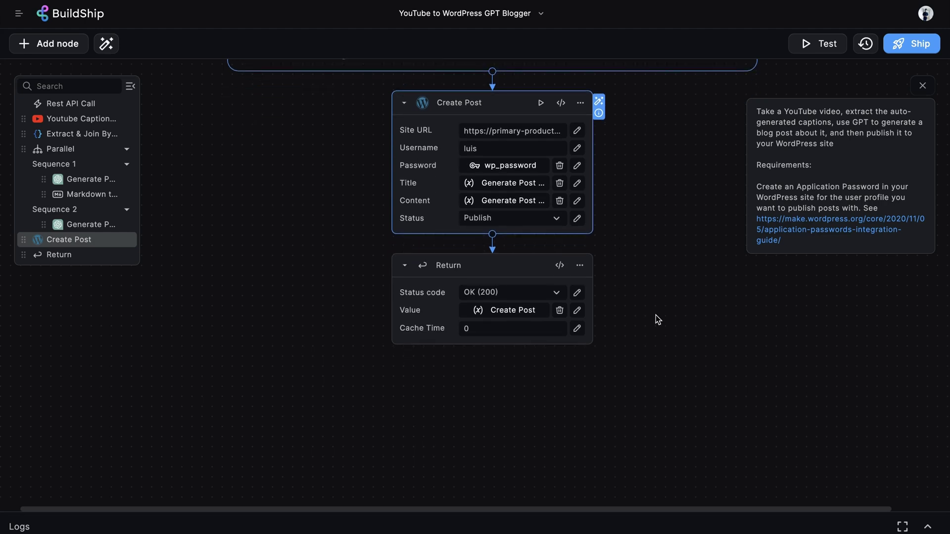
{"action": "left_click", "coordinate": [512, 310]}
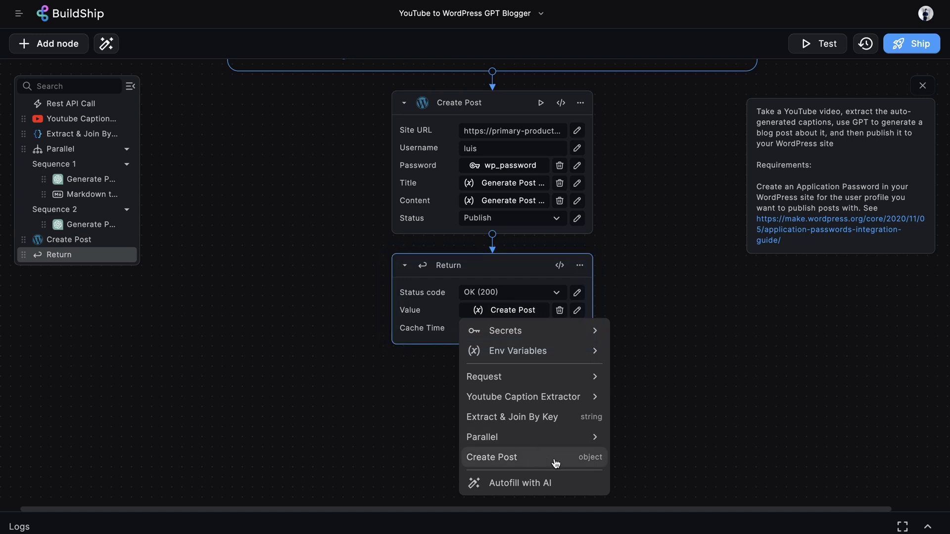
{"action": "left_click", "coordinate": [700, 397]}
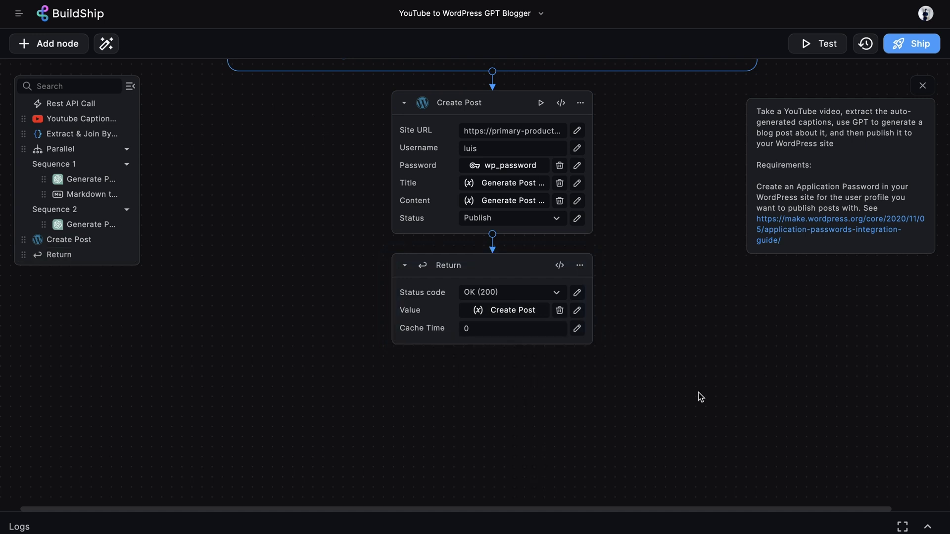
{"action": "scroll", "coordinate": [814, 301], "scroll_direction": "up", "scroll_amount": 10}
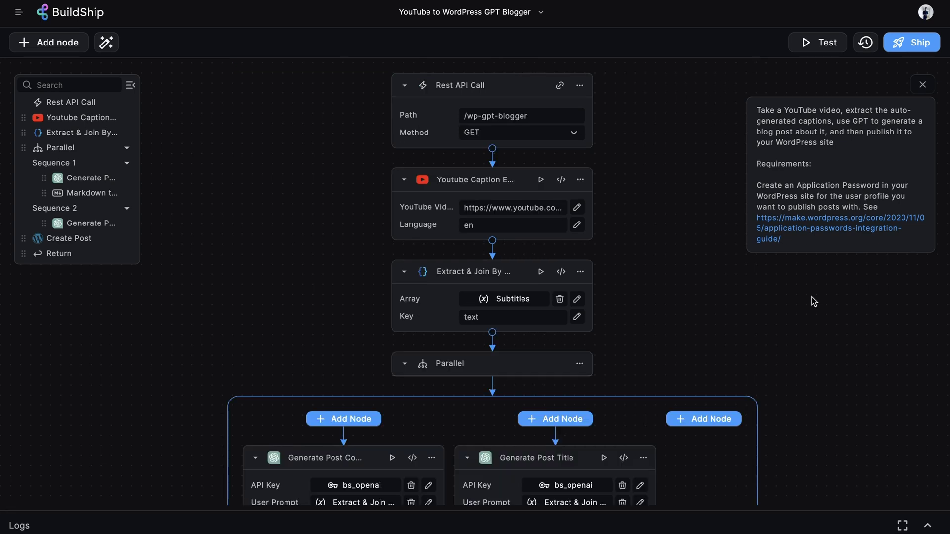
{"action": "left_click", "coordinate": [823, 43]}
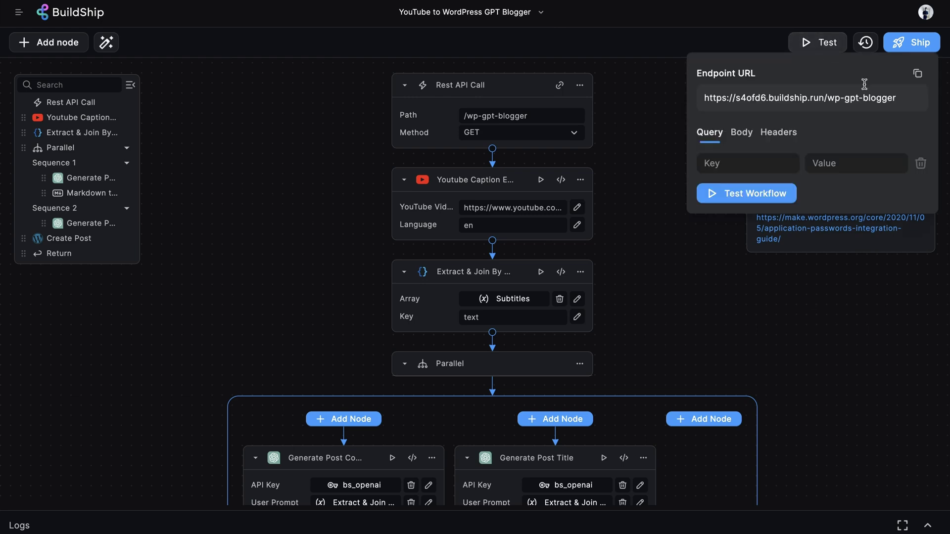
Step: Run a workflow test and enlarge the OK (200) result JSON showing the new post's URL
{"action": "left_click", "coordinate": [765, 195]}
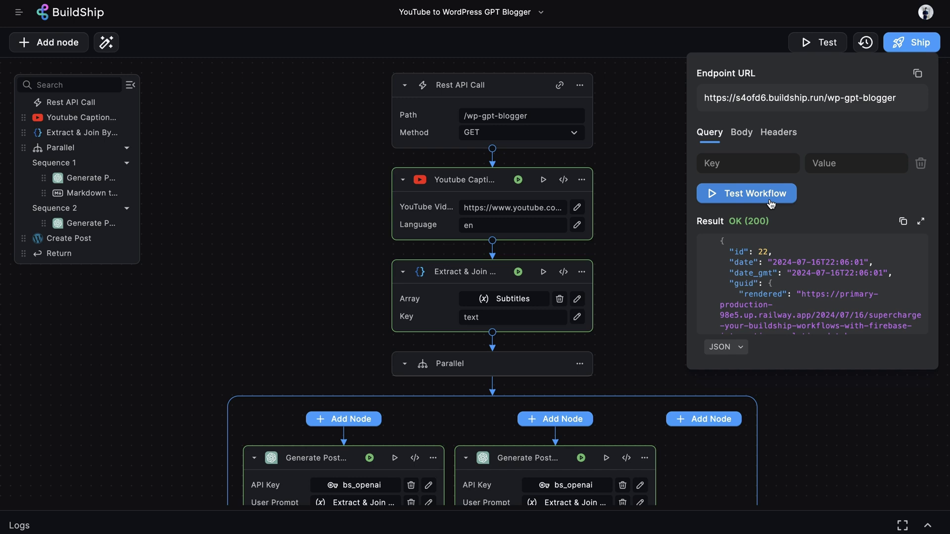
{"action": "scroll", "coordinate": [792, 267], "scroll_direction": "down", "scroll_amount": 1}
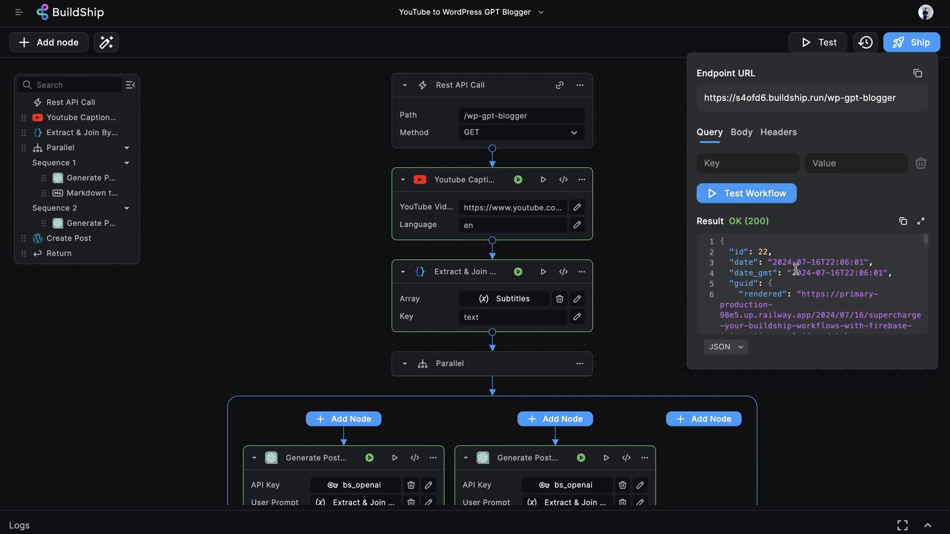
{"action": "left_click", "coordinate": [920, 221]}
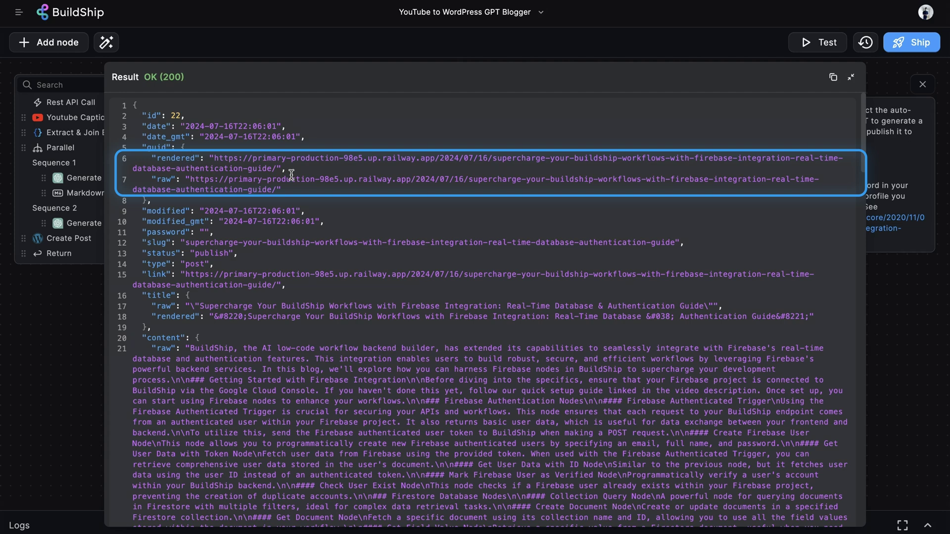
{"action": "left_click", "coordinate": [274, 169]}
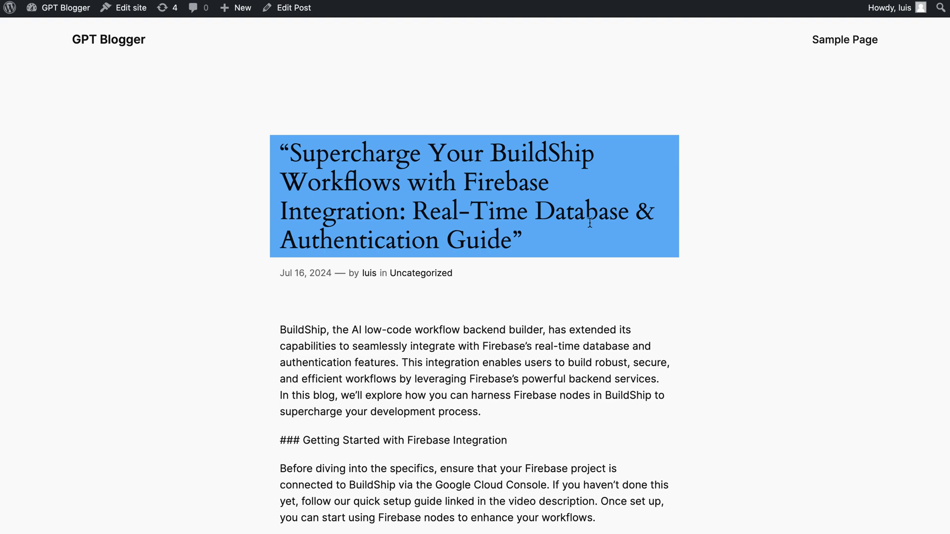
Step: Scroll through the published post's body, noting raw #### headings like Get Document Node
{"action": "left_click", "coordinate": [376, 273]}
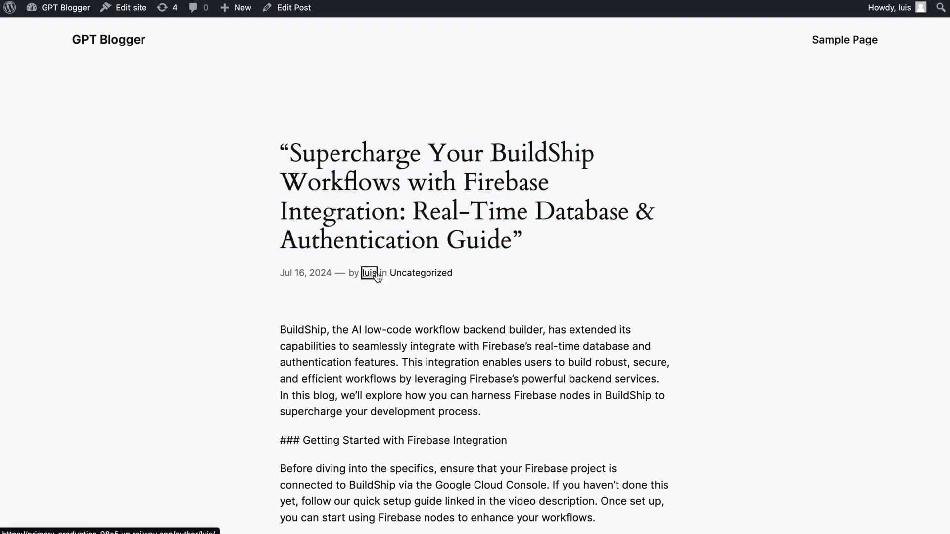
{"action": "scroll", "coordinate": [683, 290], "scroll_direction": "down", "scroll_amount": 10}
{"action": "scroll", "coordinate": [683, 290], "scroll_direction": "down", "scroll_amount": 4}
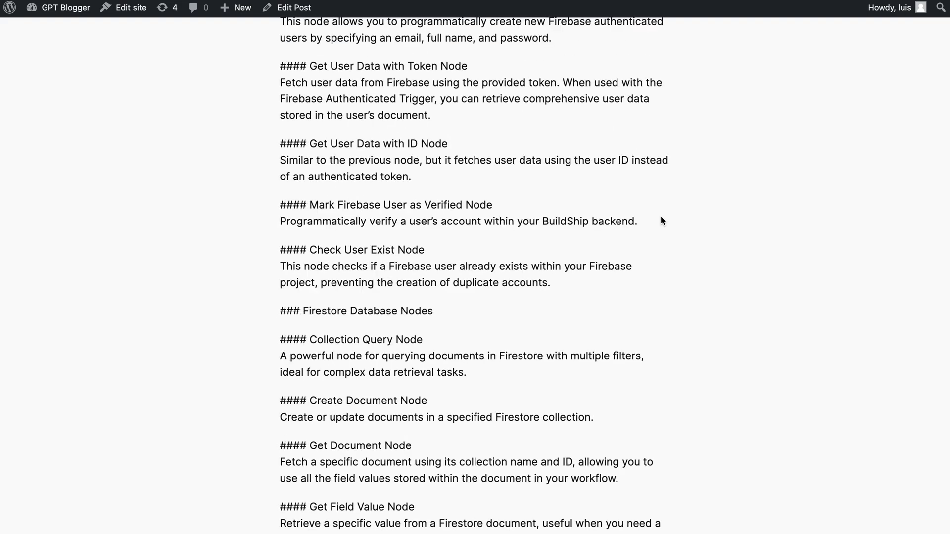
{"action": "scroll", "coordinate": [662, 221], "scroll_direction": "down", "scroll_amount": 3}
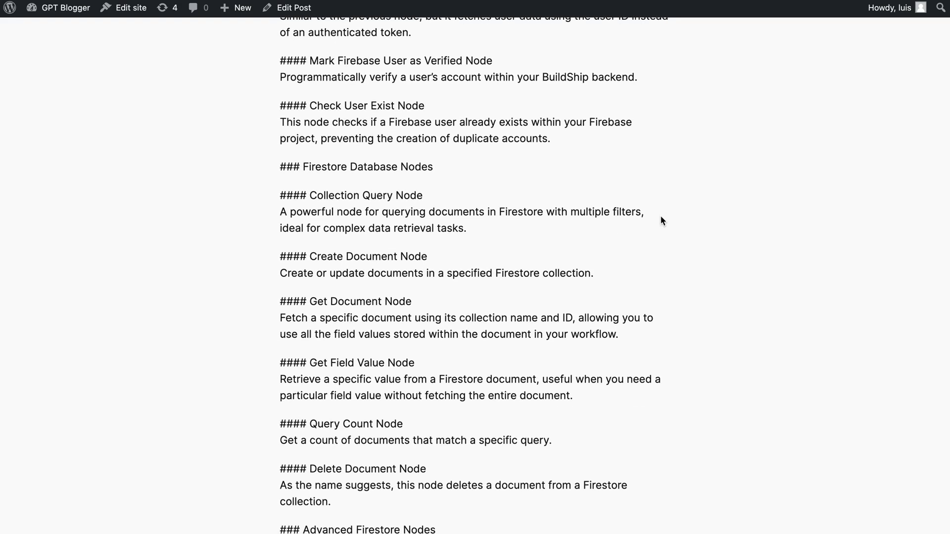
{"action": "scroll", "coordinate": [661, 221], "scroll_direction": "down", "scroll_amount": 3}
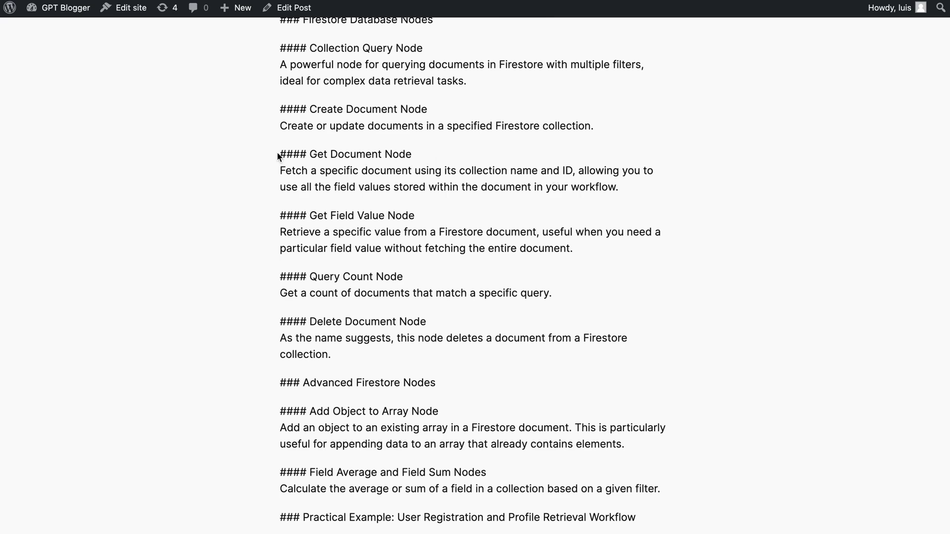
{"action": "left_click_drag", "start_coordinate": [430, 153], "coordinate": [278, 155]}
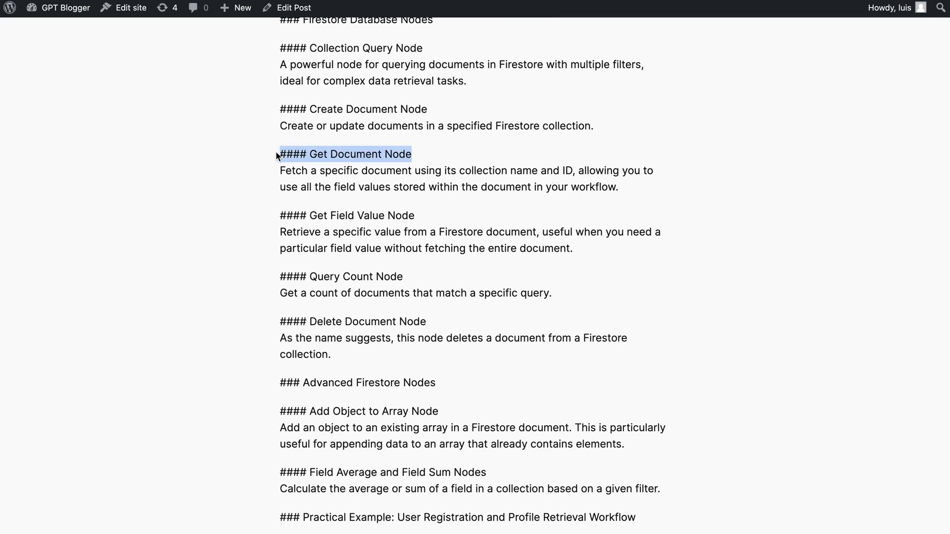
{"action": "scroll", "coordinate": [352, 195], "scroll_direction": "down", "scroll_amount": 8}
{"action": "scroll", "coordinate": [353, 200], "scroll_direction": "up", "scroll_amount": 9}
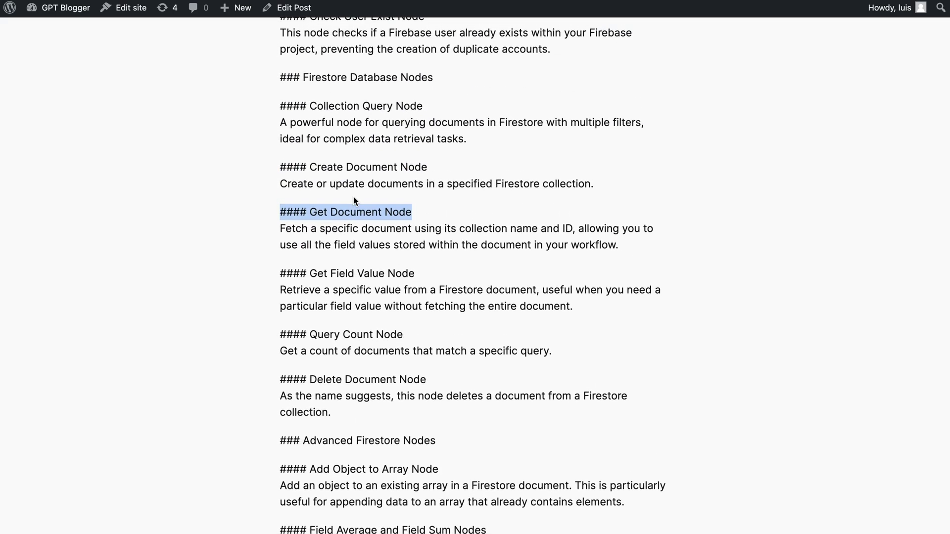
{"action": "scroll", "coordinate": [450, 222], "scroll_direction": "up", "scroll_amount": 6}
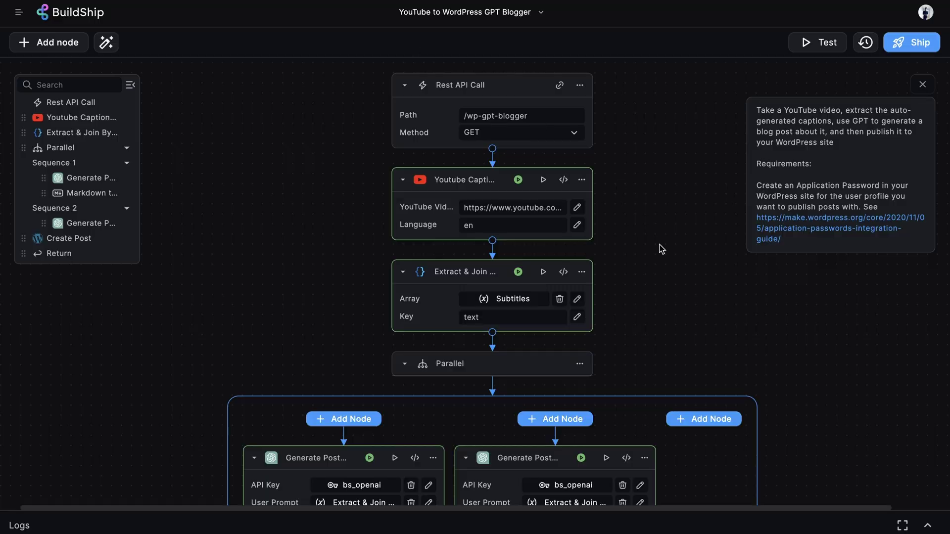
Step: Switch the Create Post Content to the Parallel branch's Markdown to HTML output
{"action": "scroll", "coordinate": [661, 248], "scroll_direction": "down", "scroll_amount": 9}
{"action": "scroll", "coordinate": [665, 255], "scroll_direction": "down", "scroll_amount": 2}
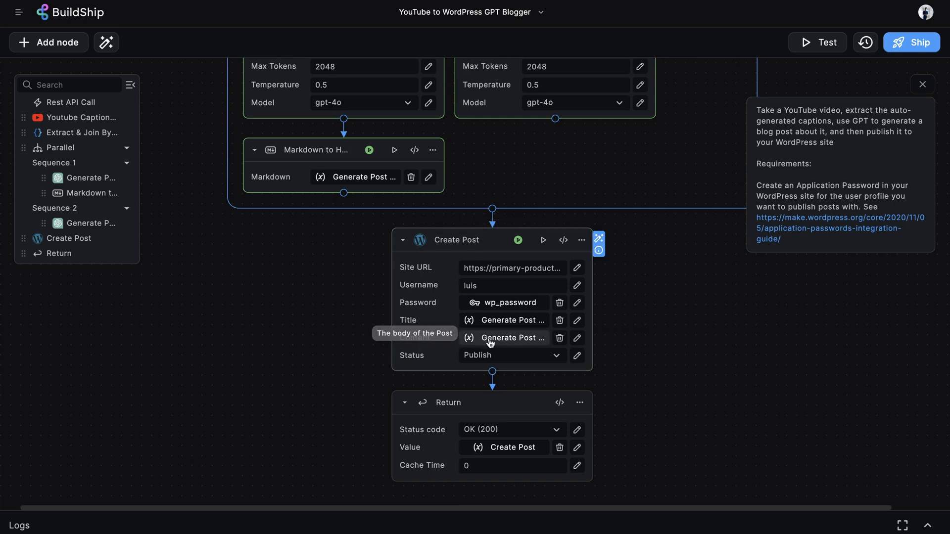
{"action": "left_click", "coordinate": [520, 340]}
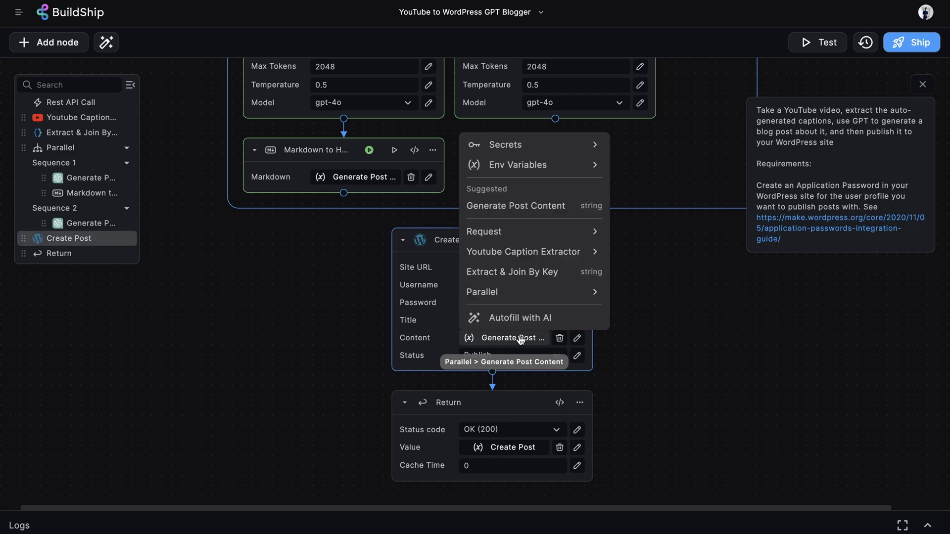
{"action": "left_click", "coordinate": [555, 293]}
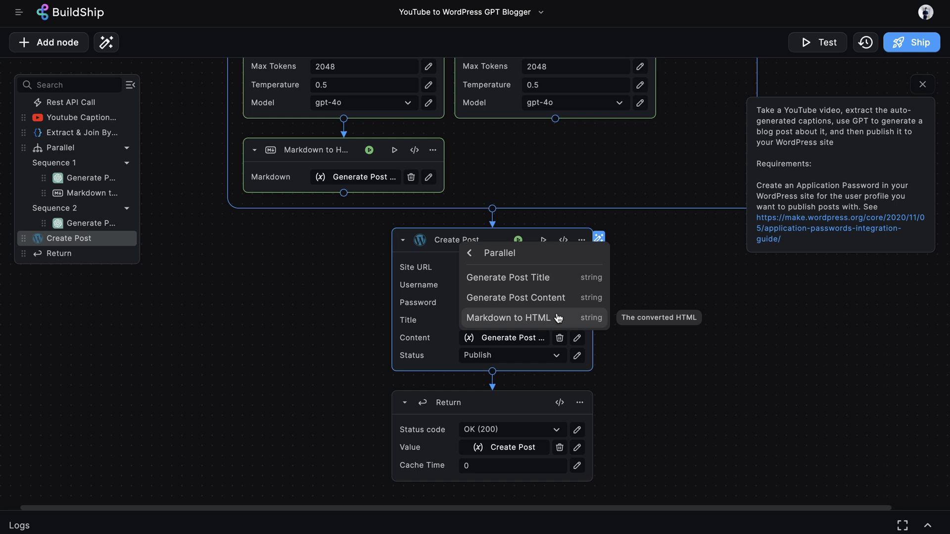
{"action": "left_click", "coordinate": [551, 318]}
{"action": "scroll", "coordinate": [691, 325], "scroll_direction": "up", "scroll_amount": 10}
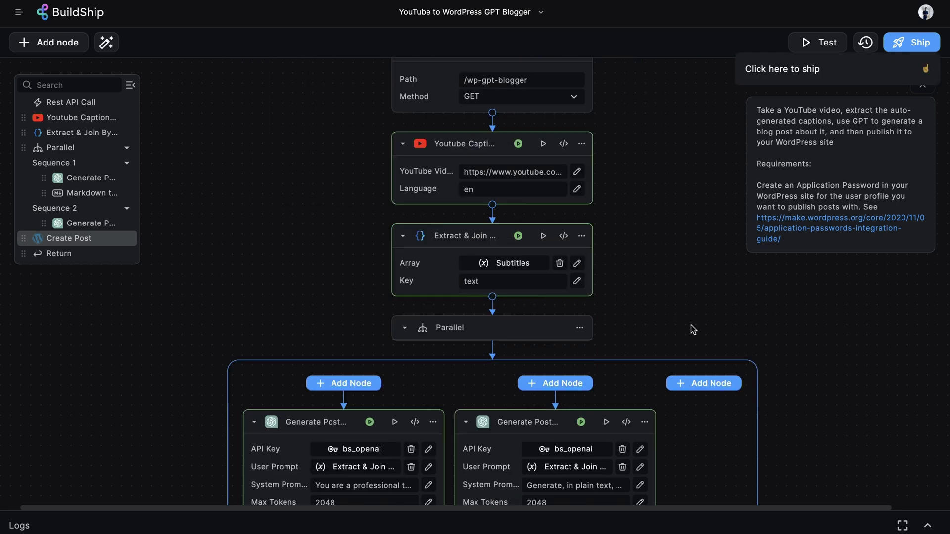
Step: Rerun the workflow test and select the new post's link in the OK (200) result
{"action": "left_click", "coordinate": [827, 42]}
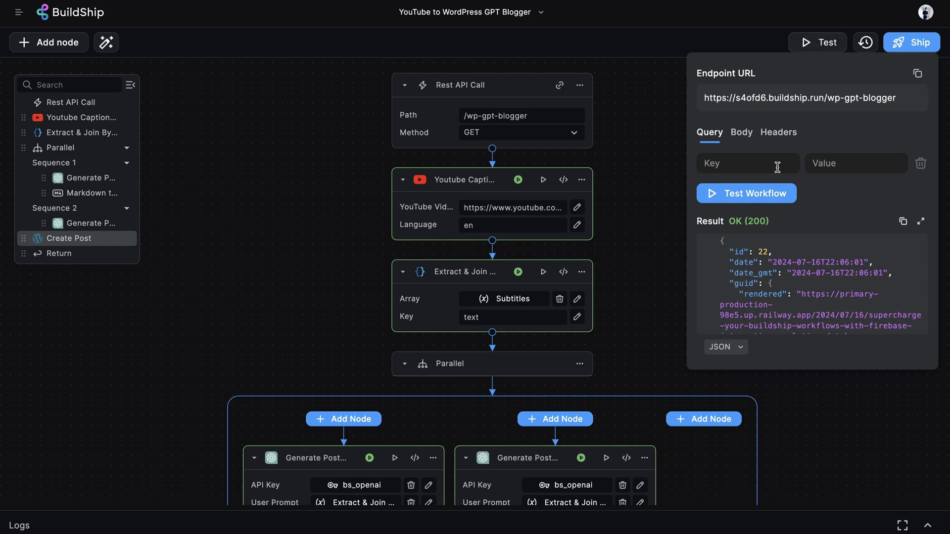
{"action": "left_click", "coordinate": [756, 193]}
{"action": "scroll", "coordinate": [846, 289], "scroll_direction": "down", "scroll_amount": 1}
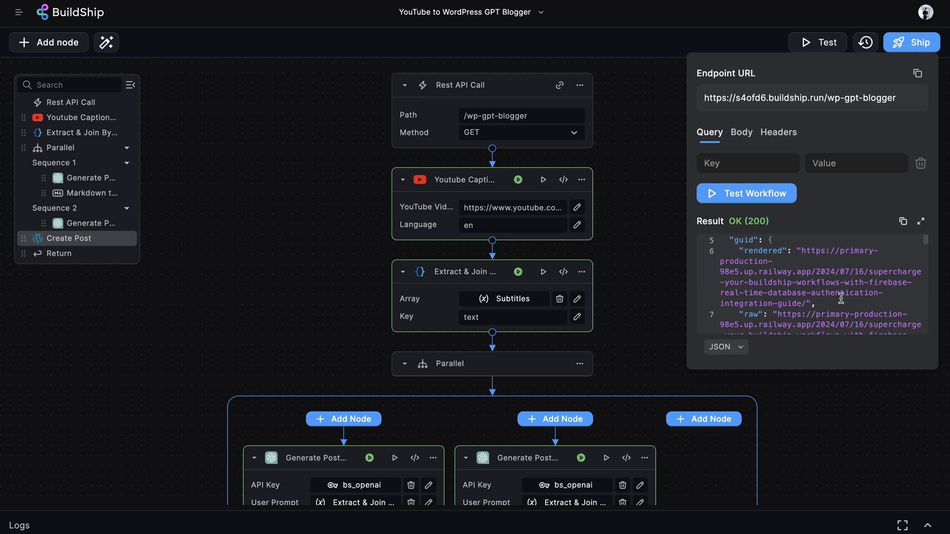
{"action": "left_click_drag", "start_coordinate": [803, 304], "coordinate": [801, 253]}
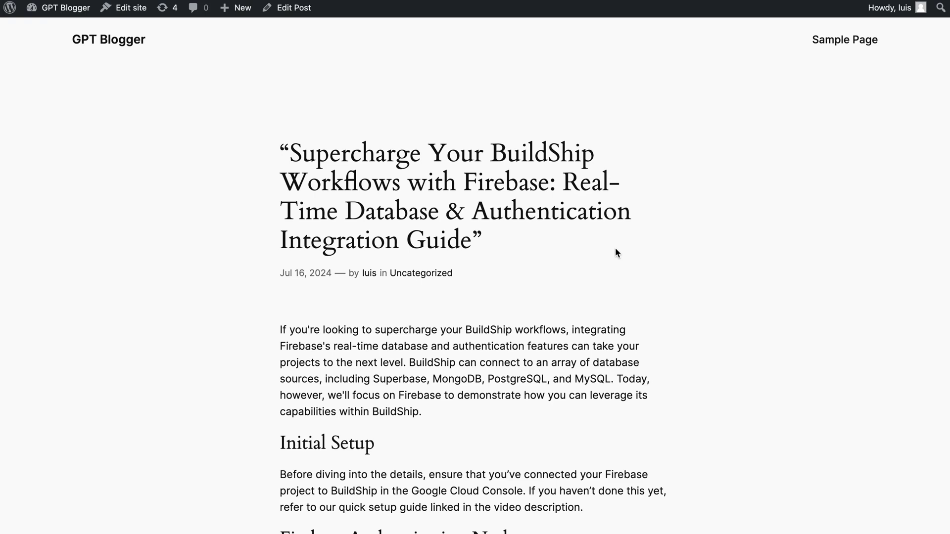
Step: Scroll down the new Firebase post to confirm headings and bold text render properly
{"action": "scroll", "coordinate": [616, 247], "scroll_direction": "down", "scroll_amount": 5}
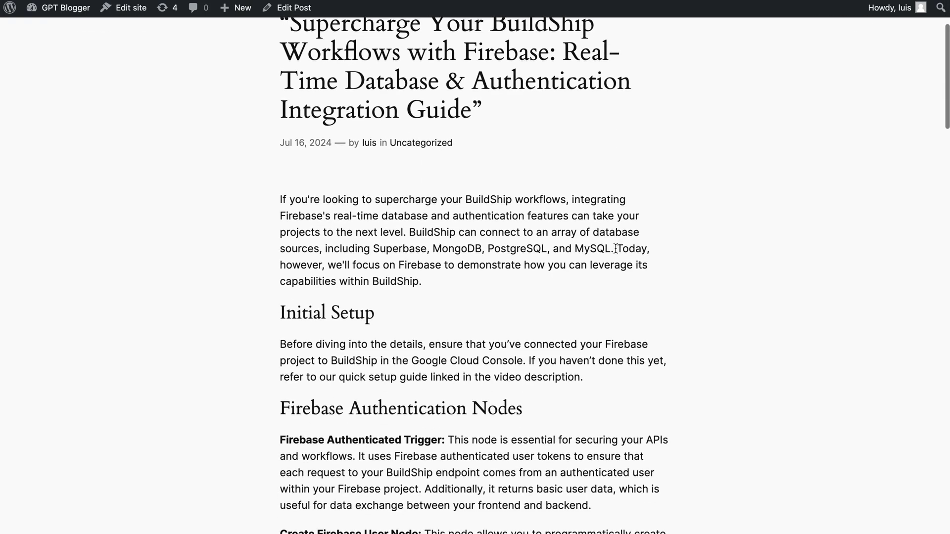
{"action": "scroll", "coordinate": [615, 248], "scroll_direction": "down", "scroll_amount": 3}
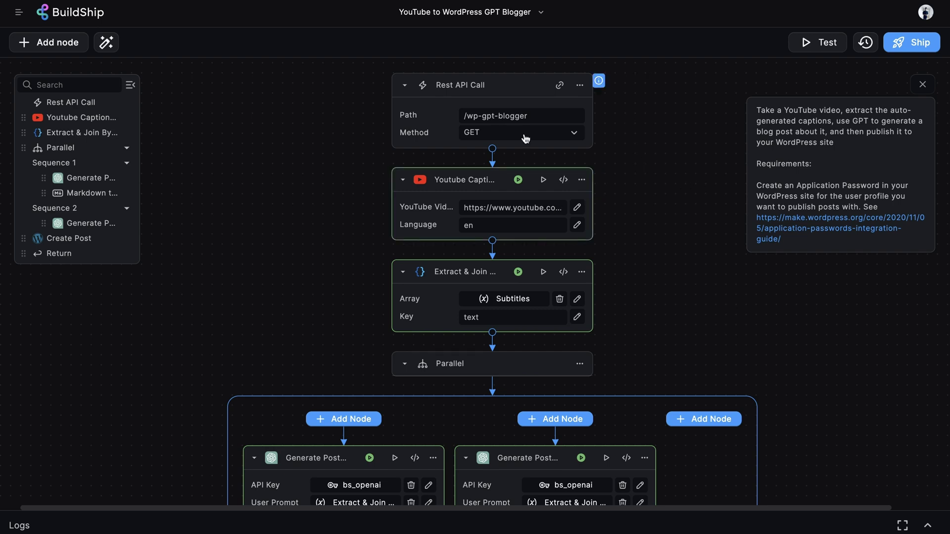
Step: Add a Get Query Param node with the query key url
{"action": "left_click", "coordinate": [492, 151]}
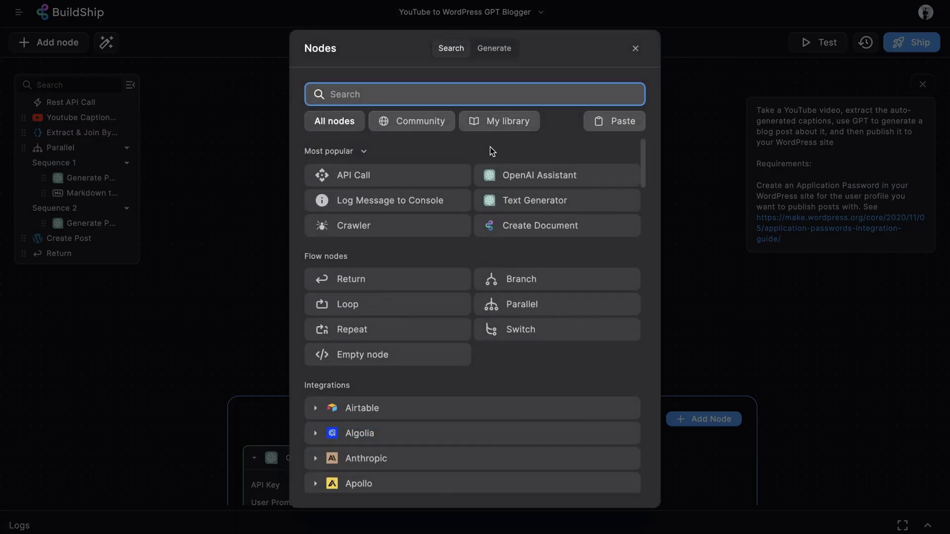
{"action": "type", "text": "get quer"}
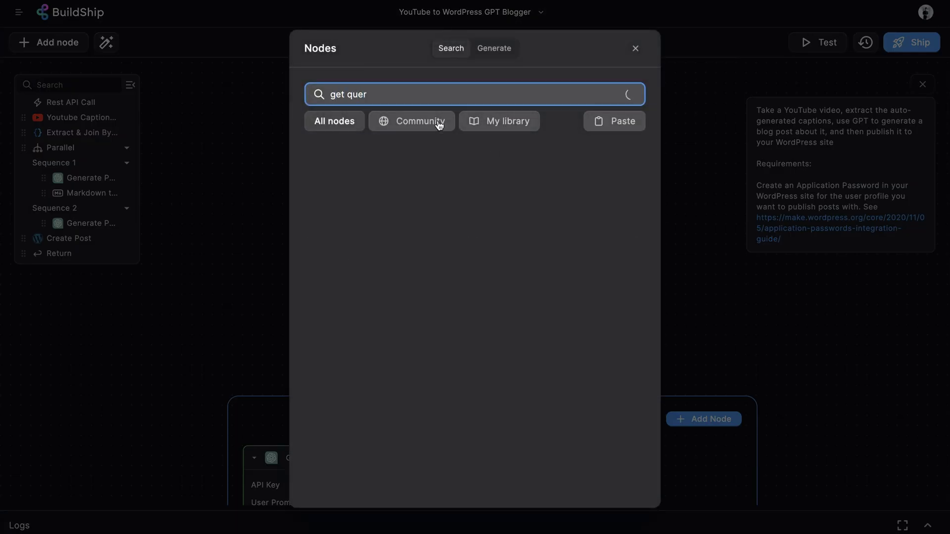
{"action": "left_click", "coordinate": [480, 162]}
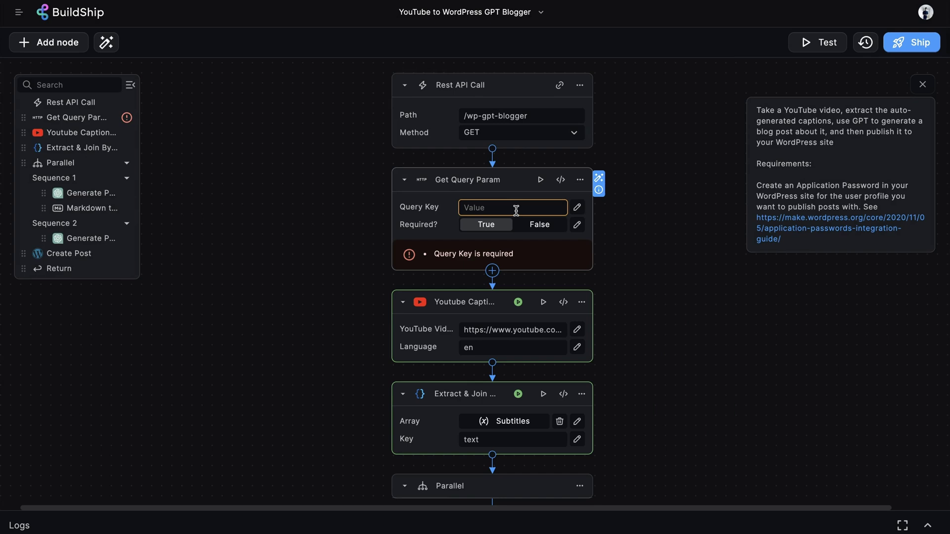
{"action": "left_click", "coordinate": [494, 209]}
{"action": "type", "text": "url"}
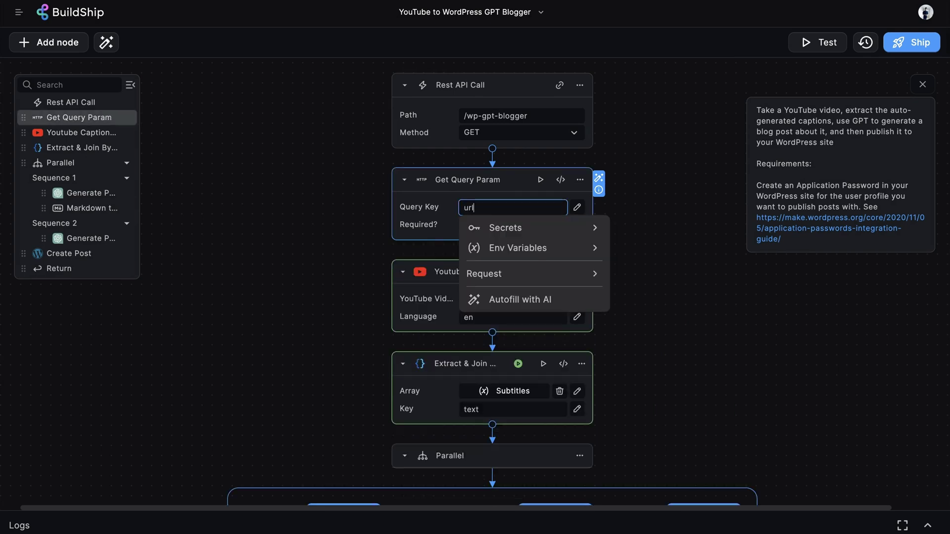
Step: Replace the hard-coded YouTube Video URL with the Get Query Param Value
{"action": "left_click", "coordinate": [511, 299]}
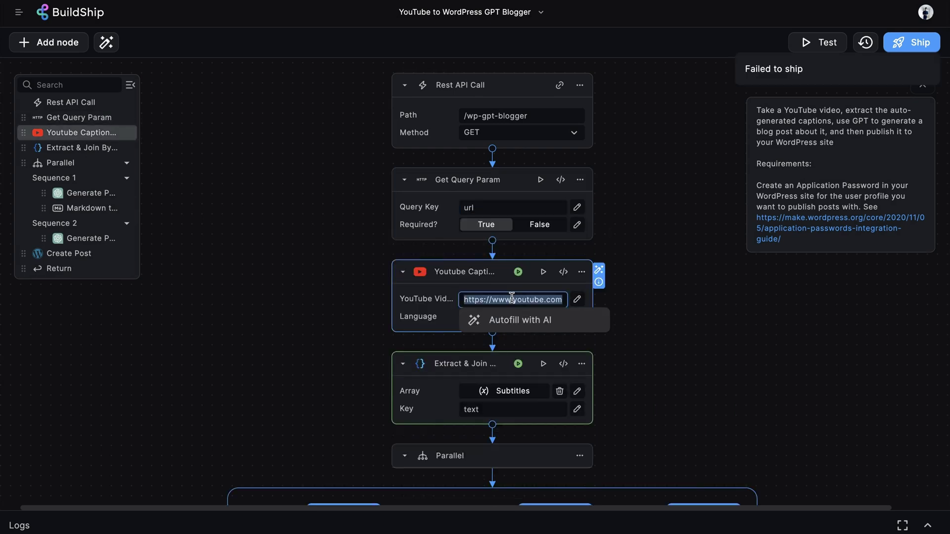
{"action": "key", "text": "BackSpace"}
{"action": "left_click", "coordinate": [534, 388]}
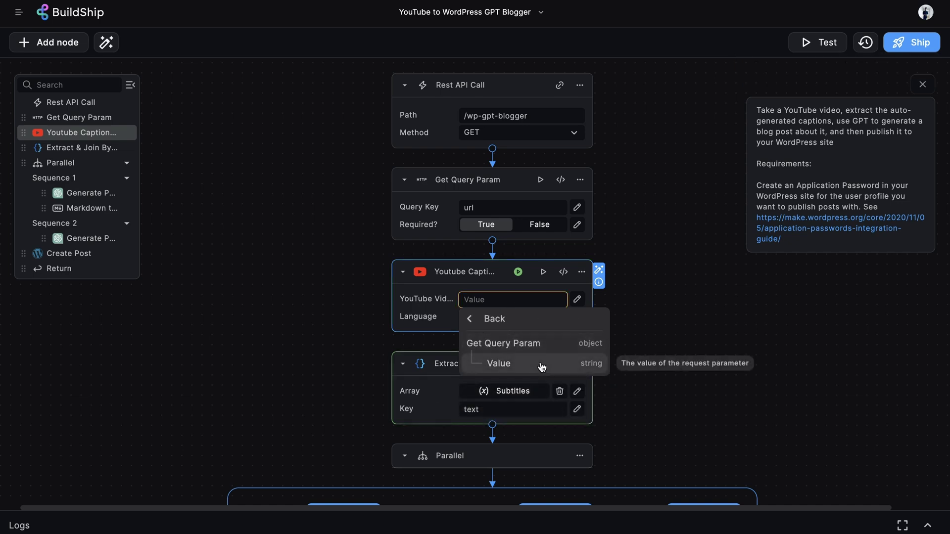
{"action": "left_click", "coordinate": [541, 365]}
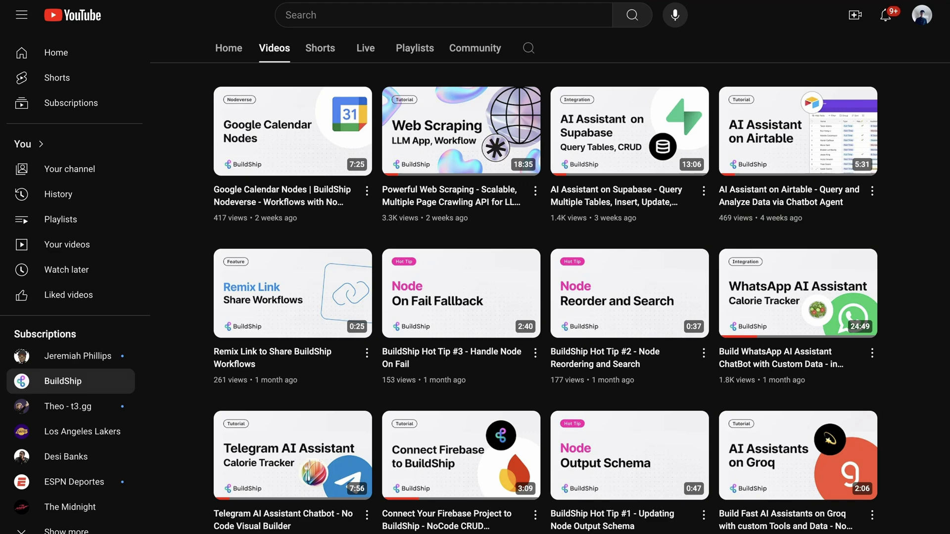
Step: Open the BuildShip Hot Tip #3 - Handle Node On Fail video from the channel's Videos list
{"action": "scroll", "coordinate": [629, 249], "scroll_direction": "down", "scroll_amount": 2}
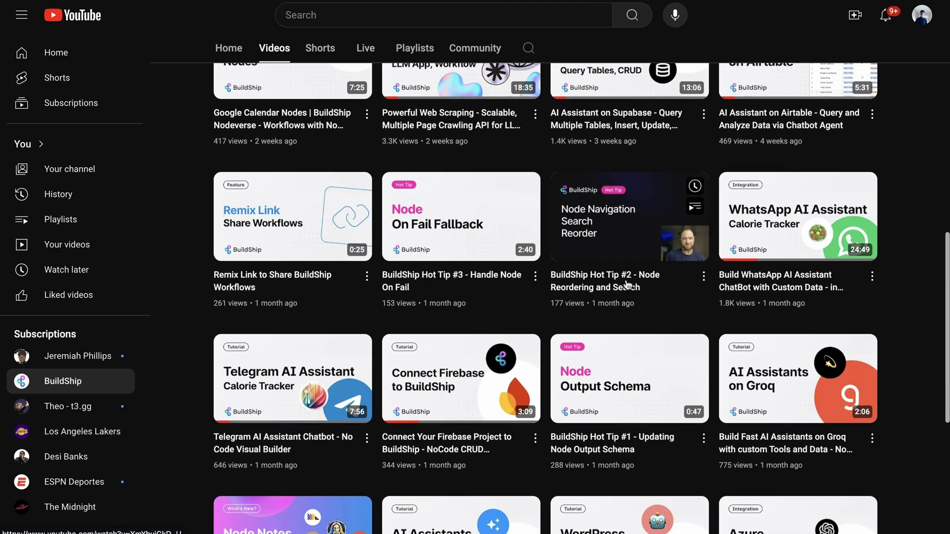
{"action": "scroll", "coordinate": [569, 247], "scroll_direction": "up", "scroll_amount": 1}
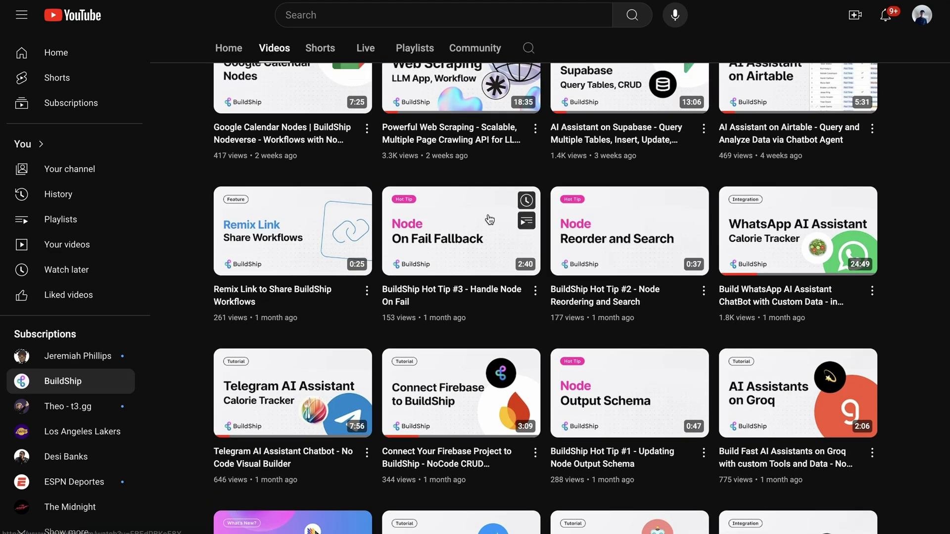
{"action": "left_click", "coordinate": [465, 228]}
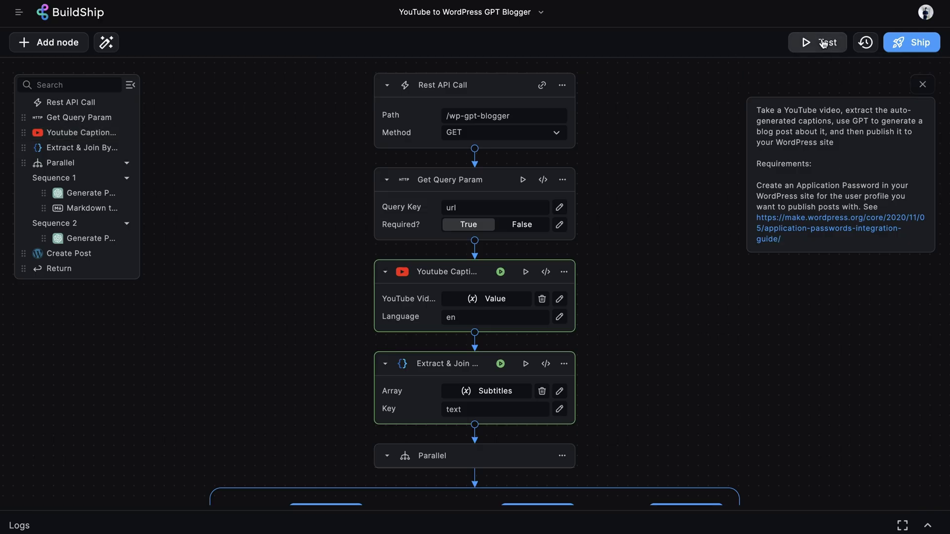
Step: Test the workflow with query parameter url set to the pasted YouTube link, then select the result URL
{"action": "left_click", "coordinate": [823, 44]}
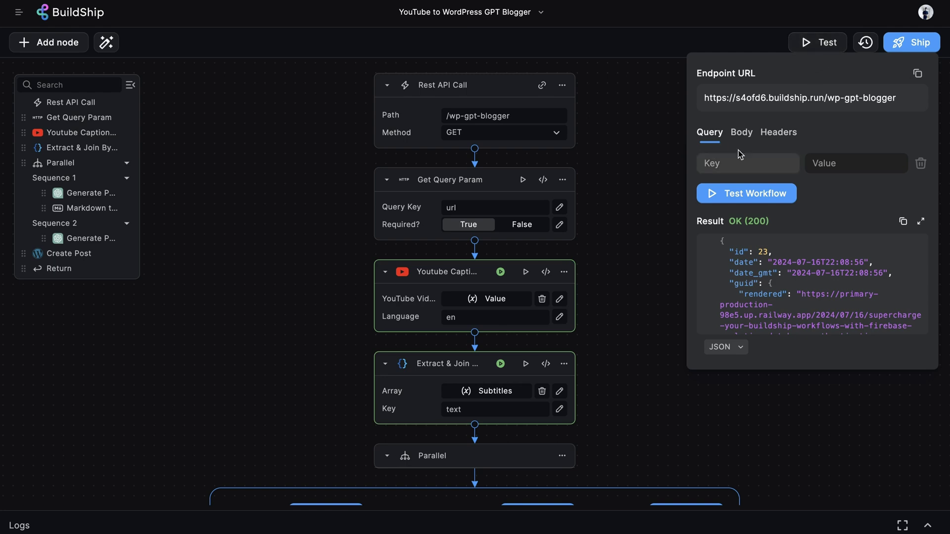
{"action": "left_click", "coordinate": [752, 166]}
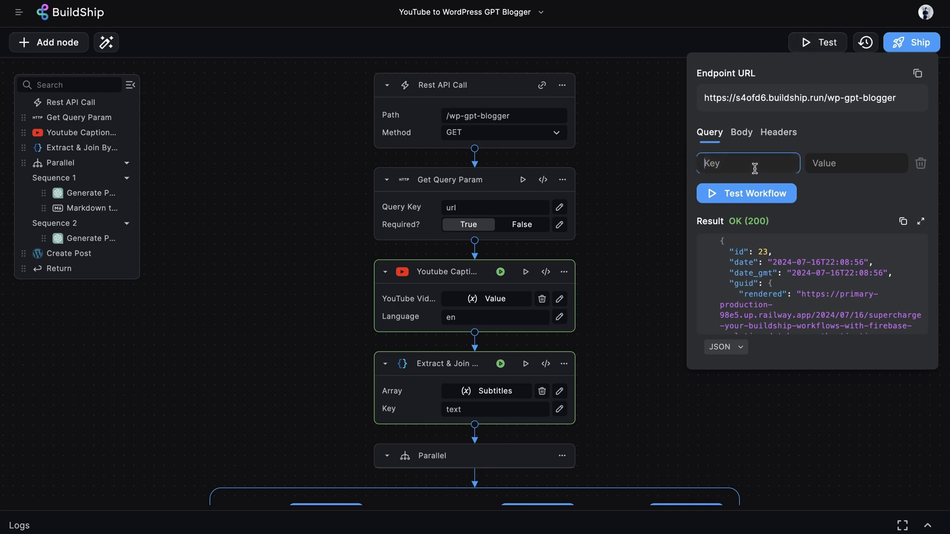
{"action": "type", "text": "url"}
{"action": "left_click", "coordinate": [856, 163]}
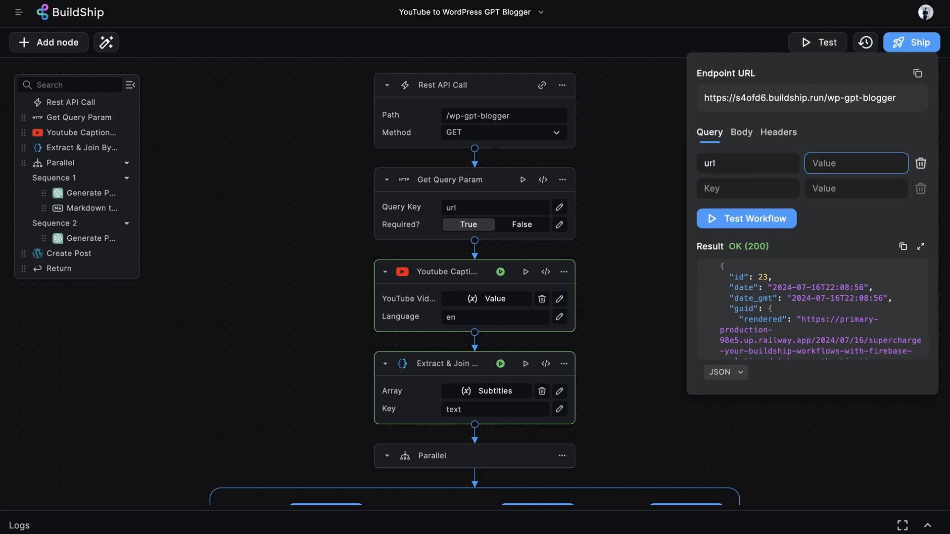
{"action": "key", "text": "ctrl+v"}
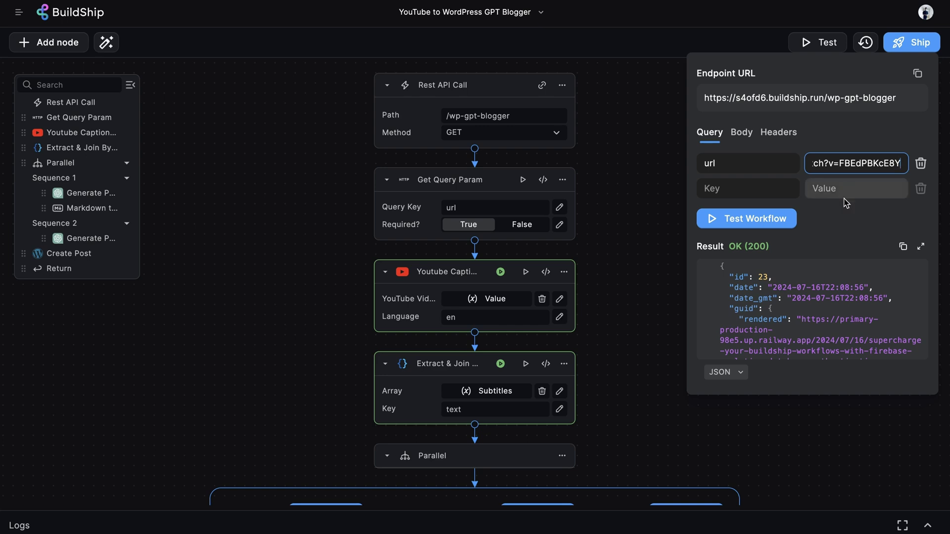
{"action": "left_click", "coordinate": [767, 220]}
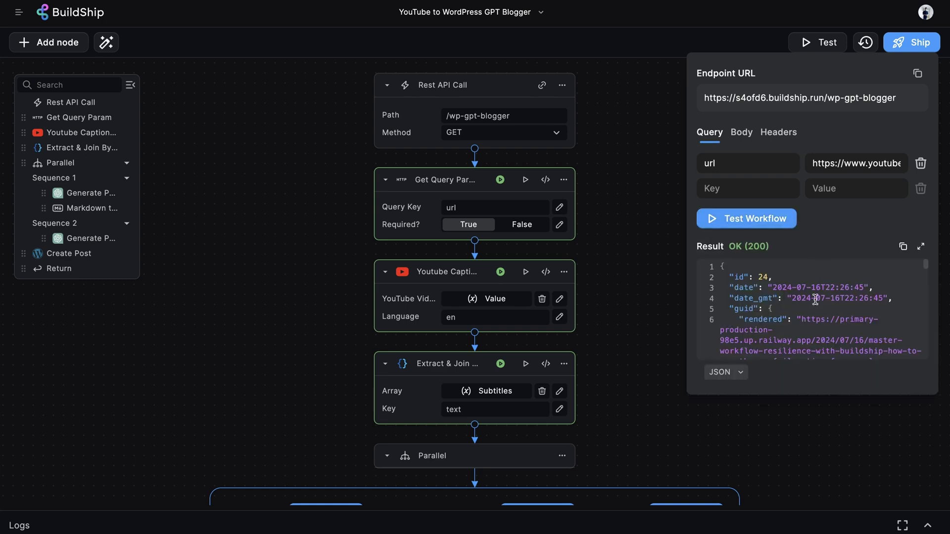
{"action": "scroll", "coordinate": [815, 300], "scroll_direction": "down", "scroll_amount": 1}
{"action": "left_click_drag", "start_coordinate": [778, 355], "coordinate": [802, 303]}
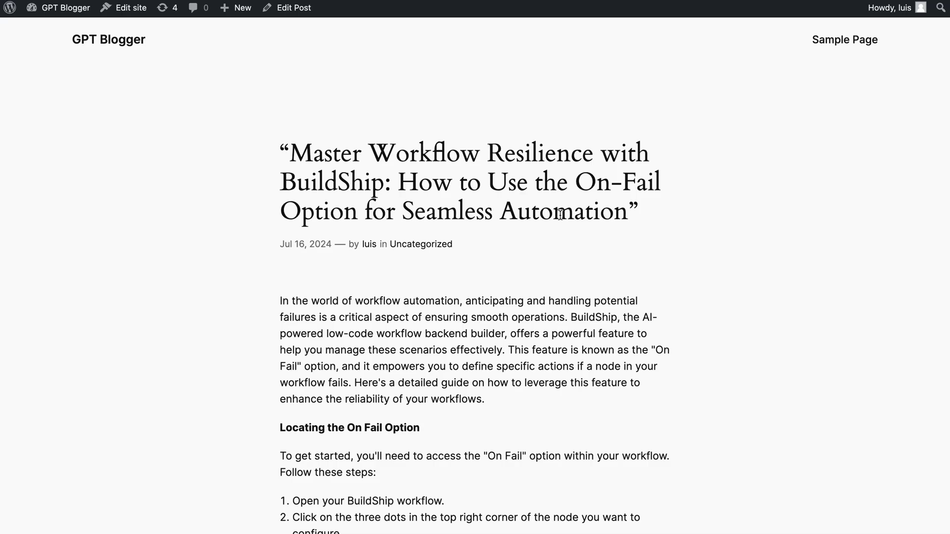
Step: Select the On-Fail post's title and scroll through its Retry, Terminate and Ignore sections
{"action": "triple_click", "coordinate": [537, 237]}
{"action": "scroll", "coordinate": [645, 354], "scroll_direction": "down", "scroll_amount": 6}
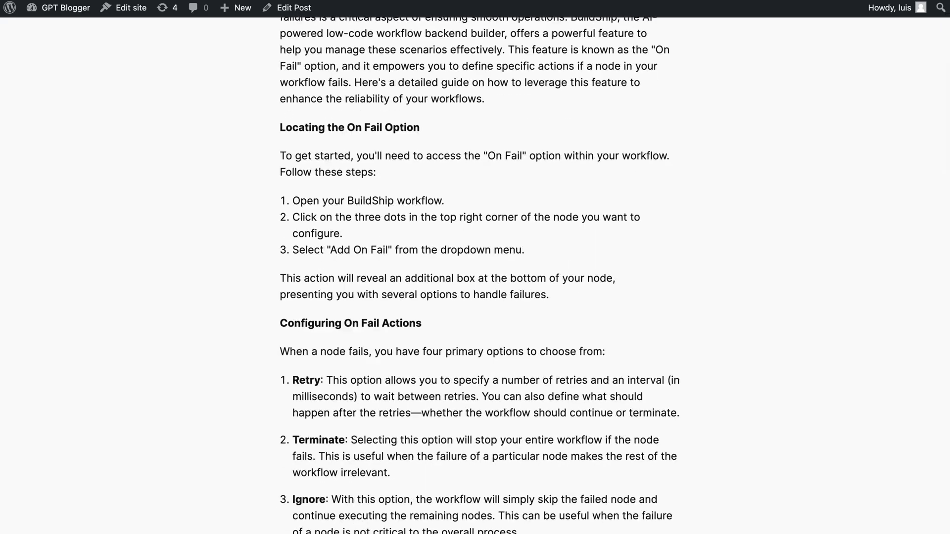